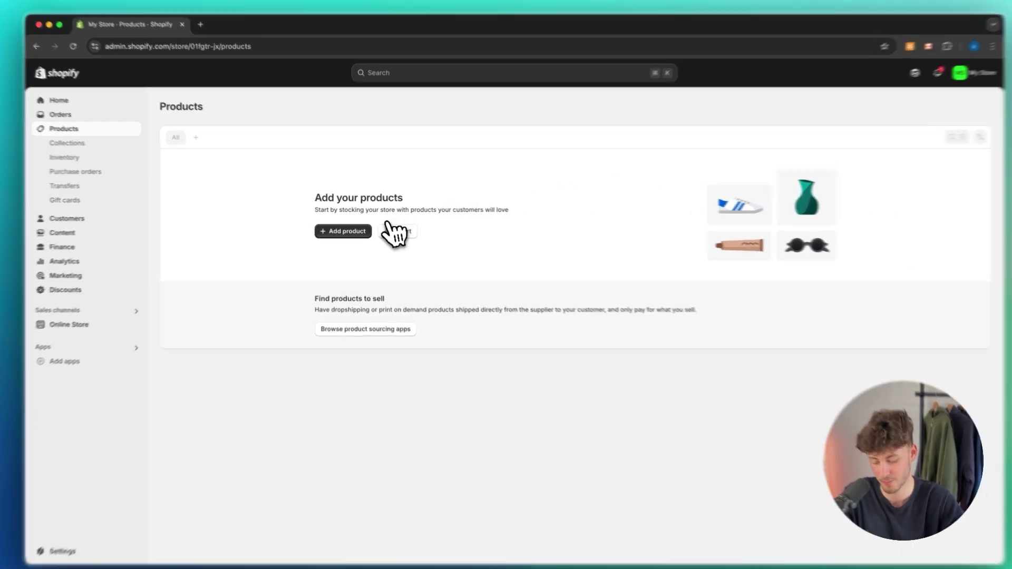
- Create a new product titled 'Sweater' and bring up the AI description generator
{"action": "left_click", "coordinate": [364, 231]}
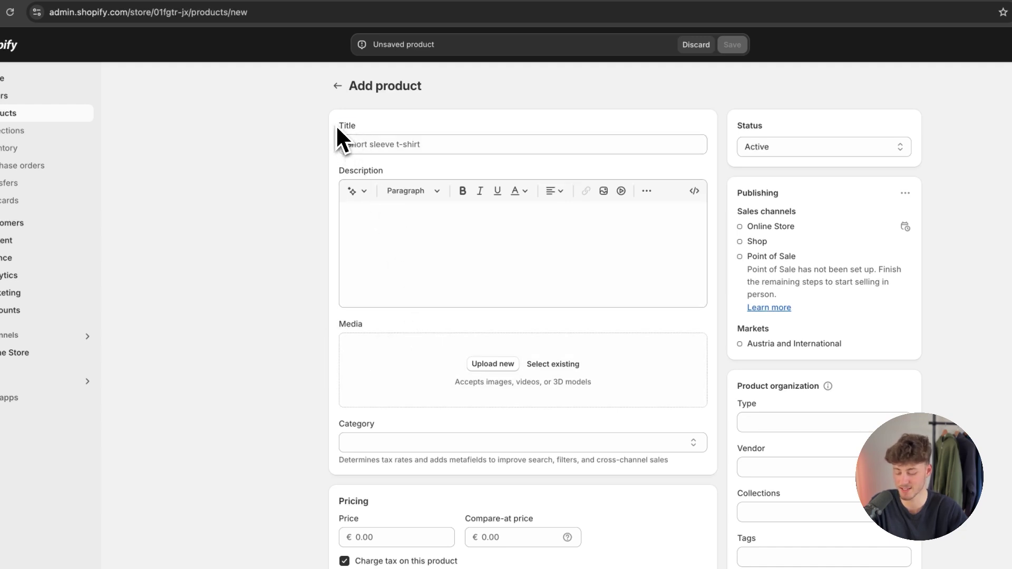
{"action": "left_click", "coordinate": [374, 140]}
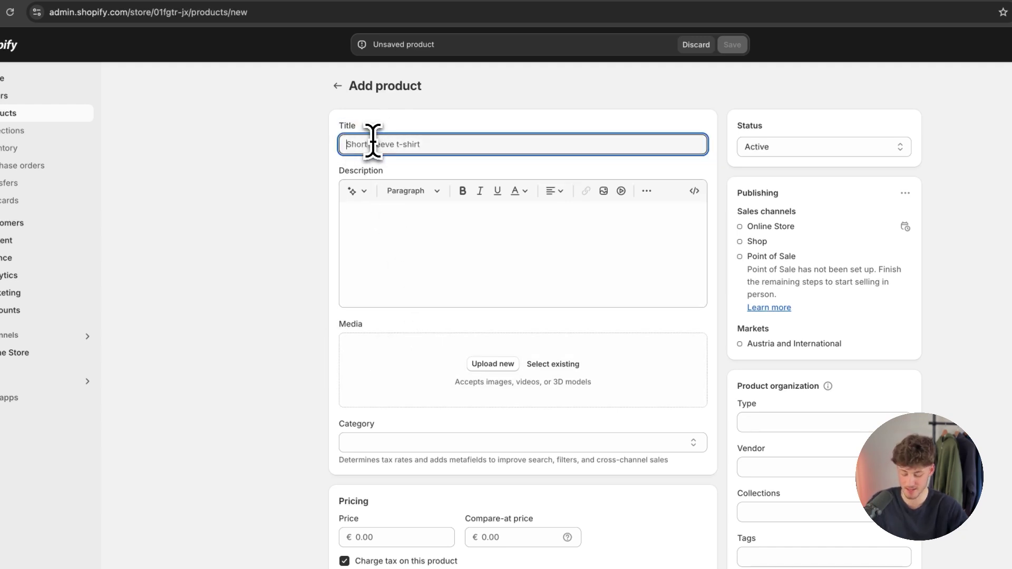
{"action": "type", "text": "Sweater"}
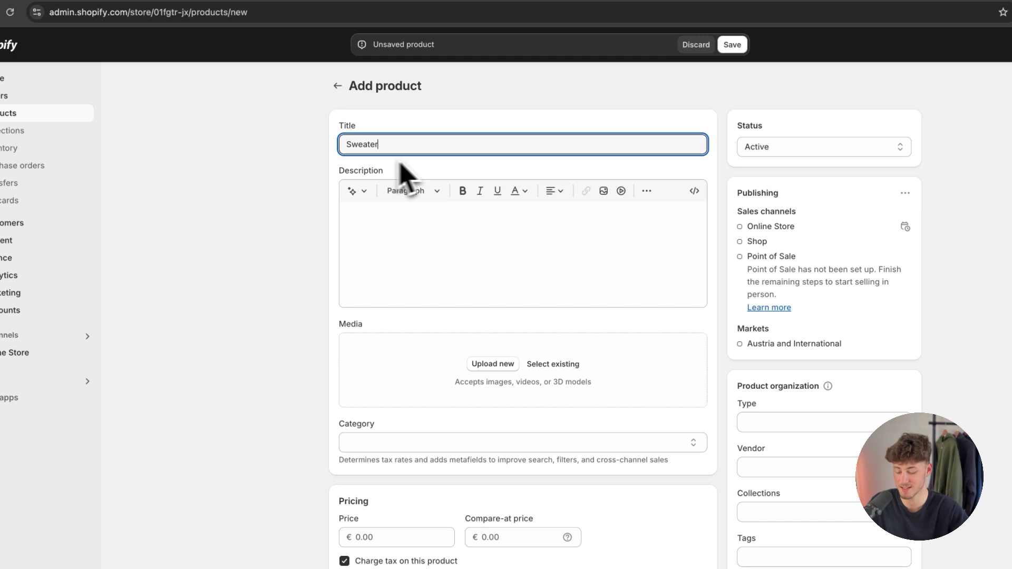
{"action": "left_click", "coordinate": [394, 173]}
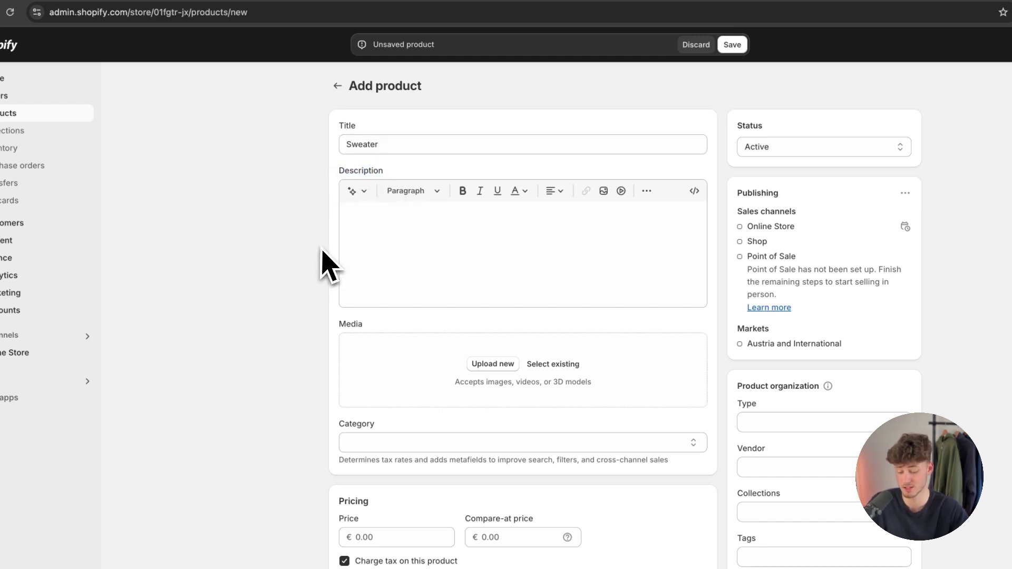
{"action": "left_click", "coordinate": [358, 192]}
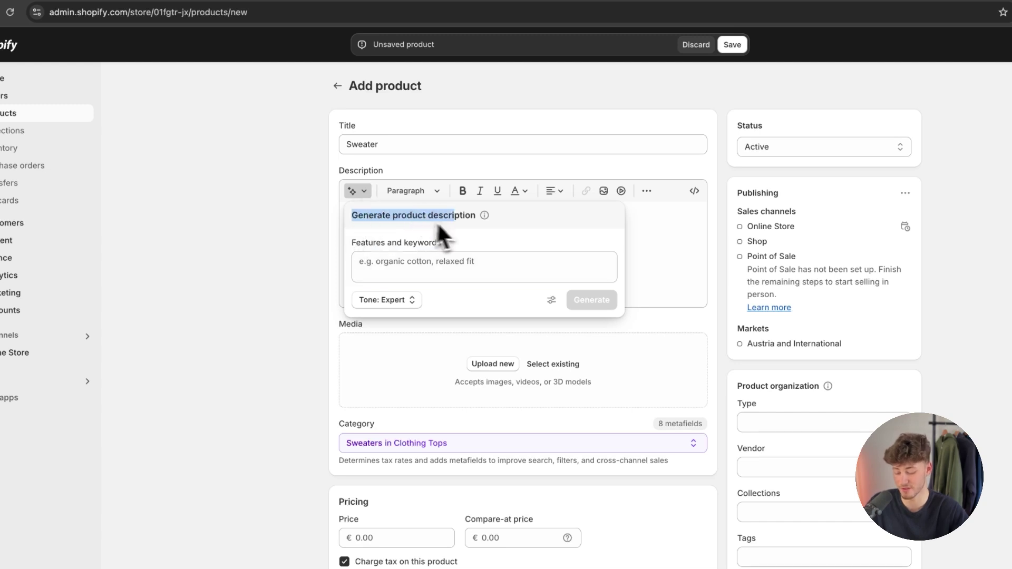
- Generate an Expert-tone description from 'relaxed fit, made in usa, fisherman knit' and insert it
{"action": "left_click", "coordinate": [479, 223]}
{"action": "left_click", "coordinate": [449, 262]}
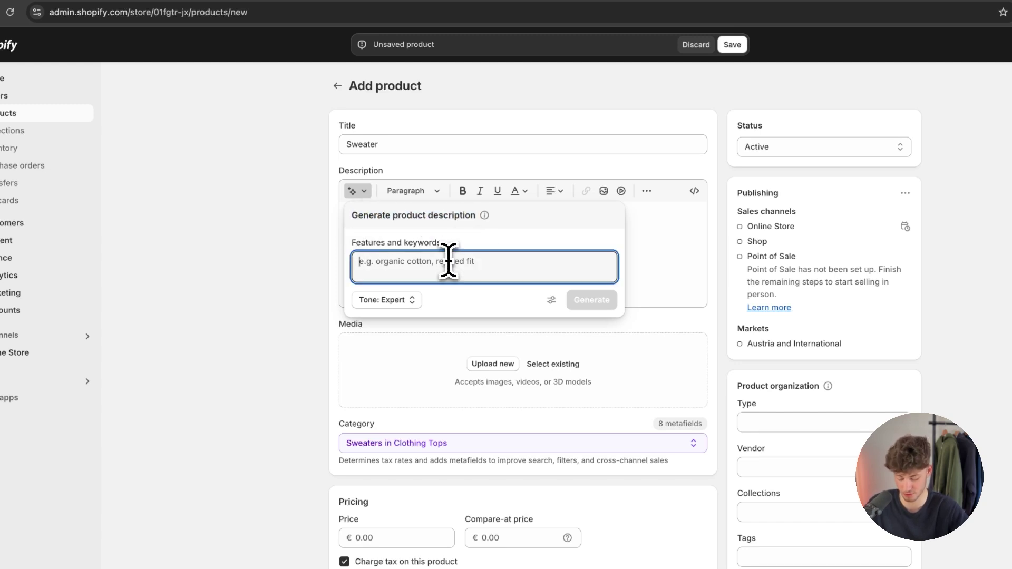
{"action": "type", "text": "re"}
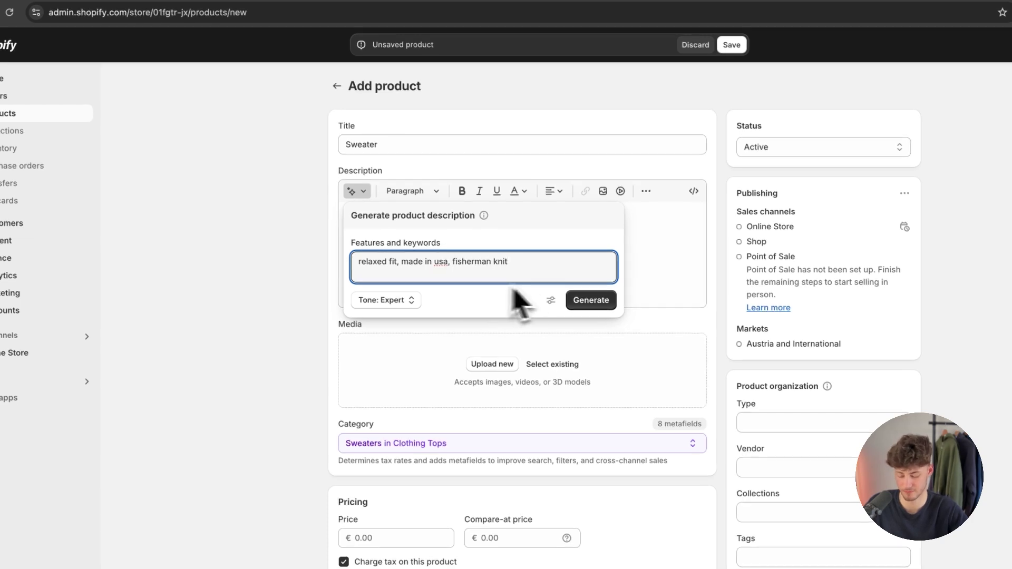
{"action": "left_click", "coordinate": [591, 300]}
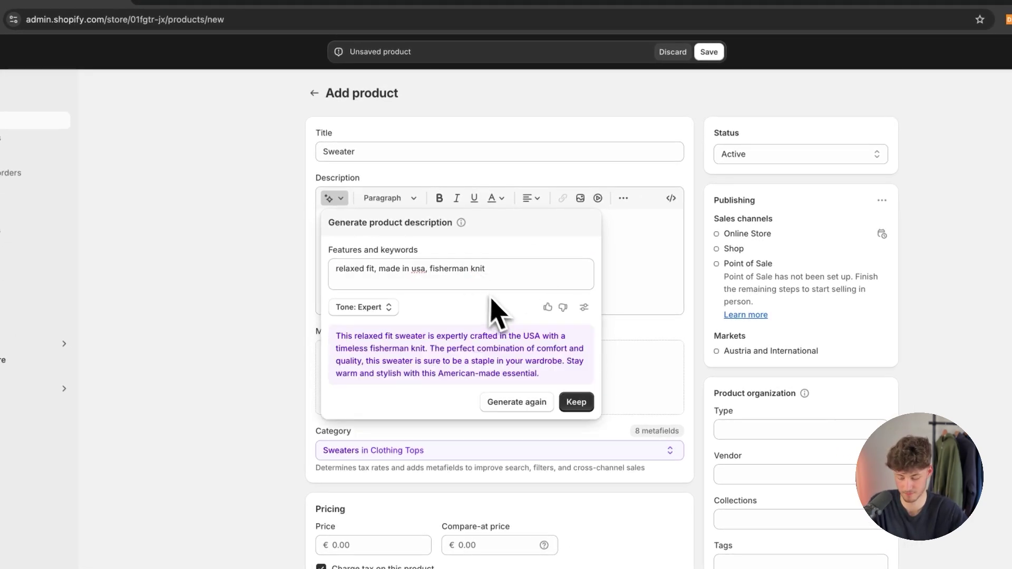
{"action": "left_click", "coordinate": [385, 312]}
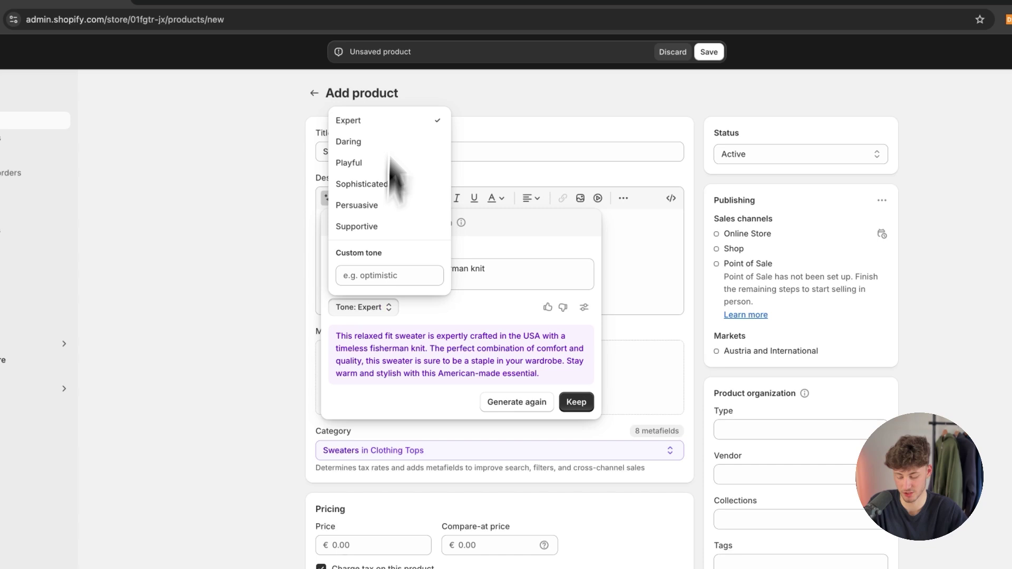
{"action": "left_click", "coordinate": [368, 339]}
{"action": "left_click_drag", "start_coordinate": [334, 334], "coordinate": [520, 366]}
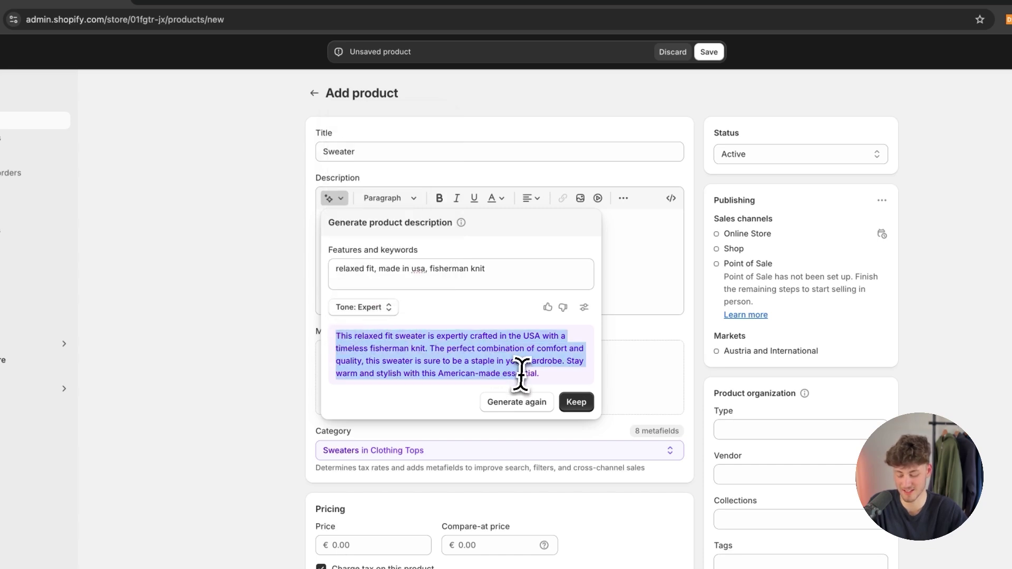
{"action": "left_click", "coordinate": [585, 403]}
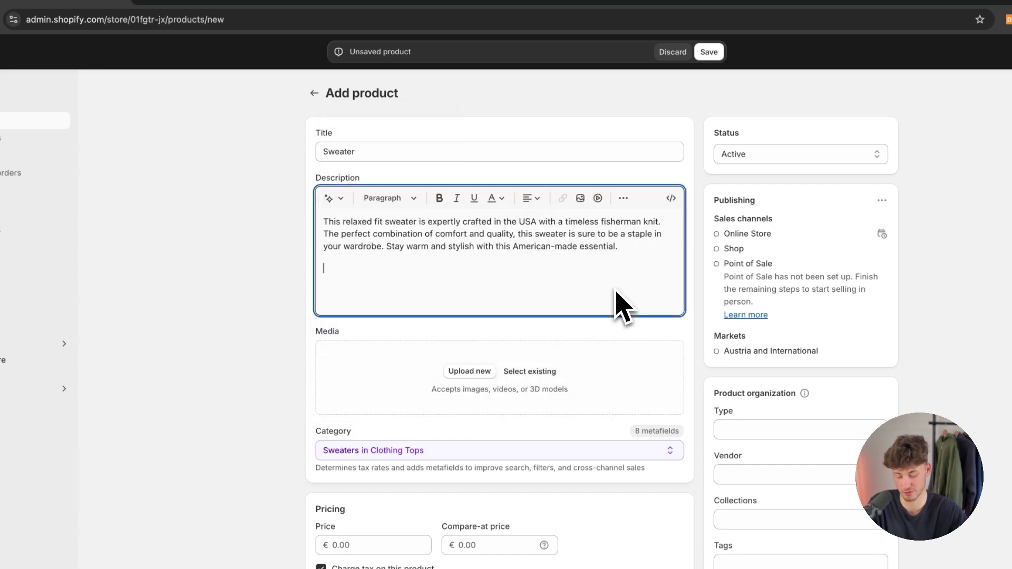
{"action": "left_click", "coordinate": [532, 198]}
{"action": "left_click", "coordinate": [444, 269]}
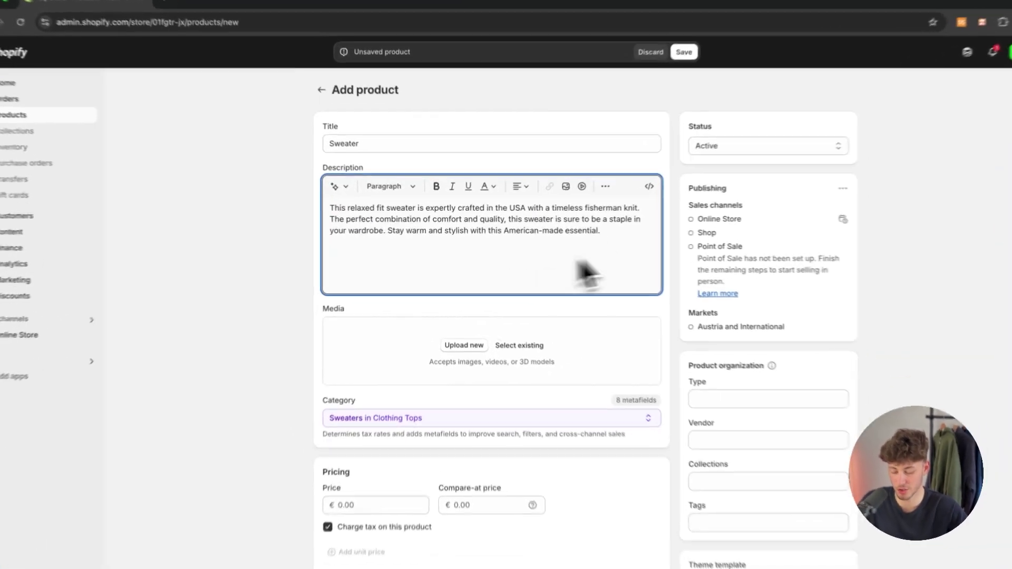
{"action": "left_click", "coordinate": [581, 192]}
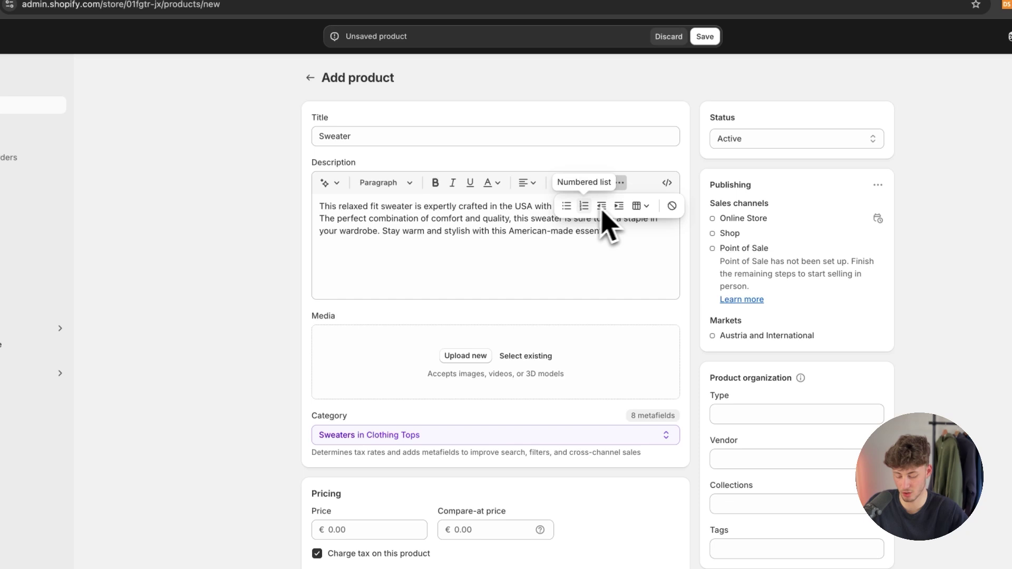
{"action": "left_click", "coordinate": [558, 256]}
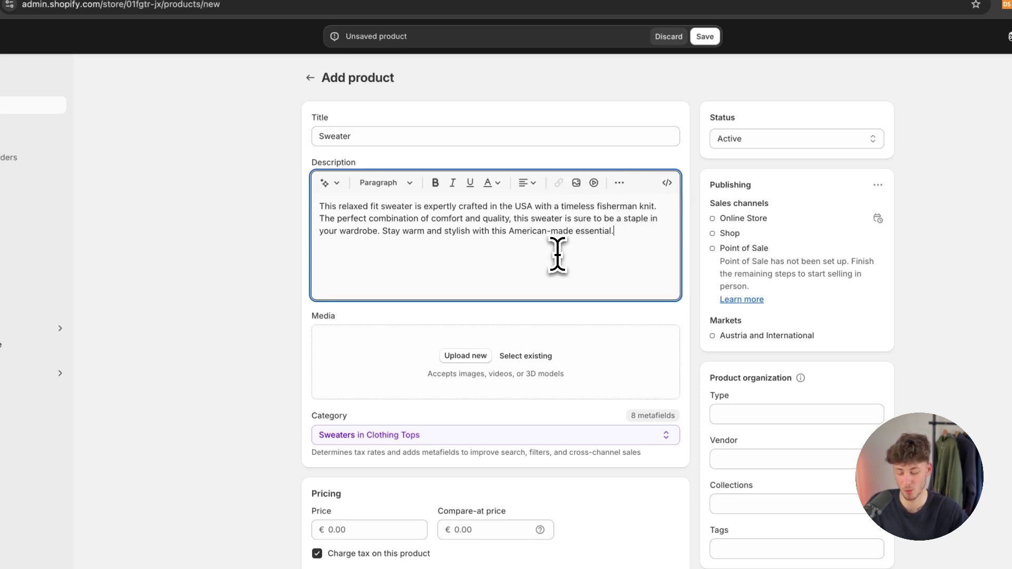
{"action": "left_click_drag", "start_coordinate": [322, 208], "coordinate": [592, 244]}
{"action": "left_click", "coordinate": [639, 252]}
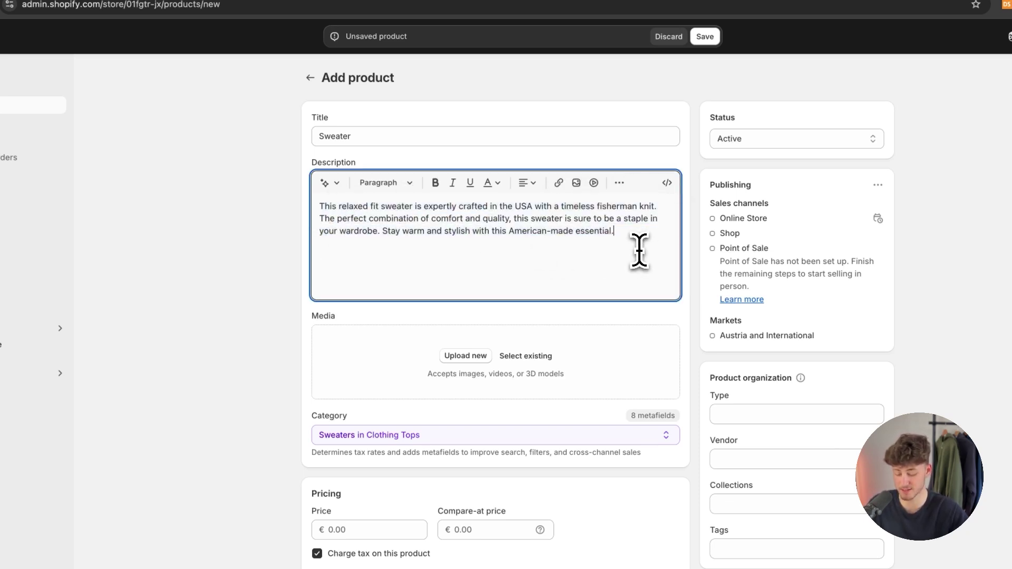
{"action": "scroll", "coordinate": [640, 253], "scroll_direction": "down", "scroll_amount": 3}
{"action": "left_click", "coordinate": [309, 192]}
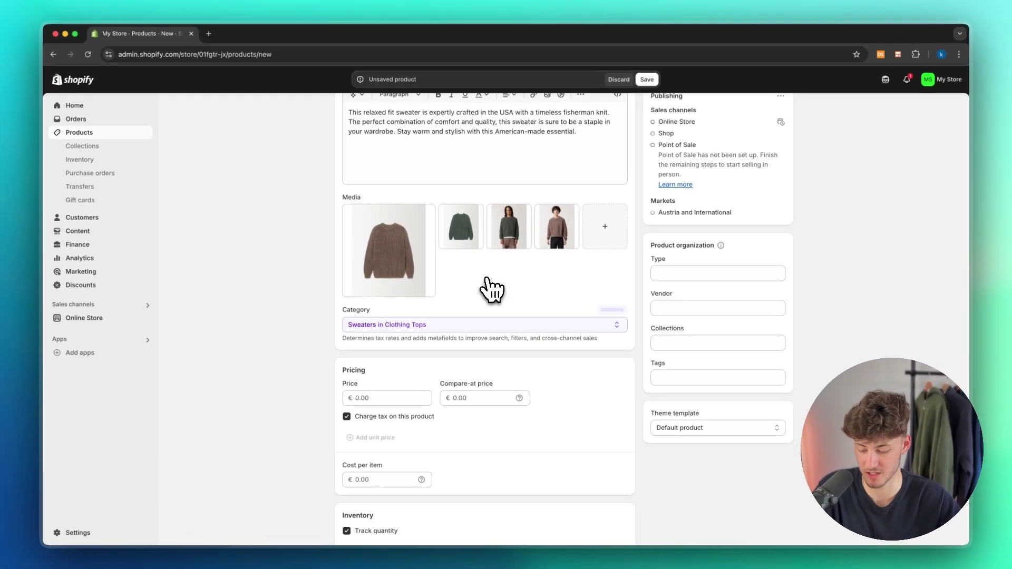
- Reorder the photos: man in green first, green sweater second, man in brown before brown sweater
{"action": "left_click_drag", "start_coordinate": [520, 226], "coordinate": [409, 244]}
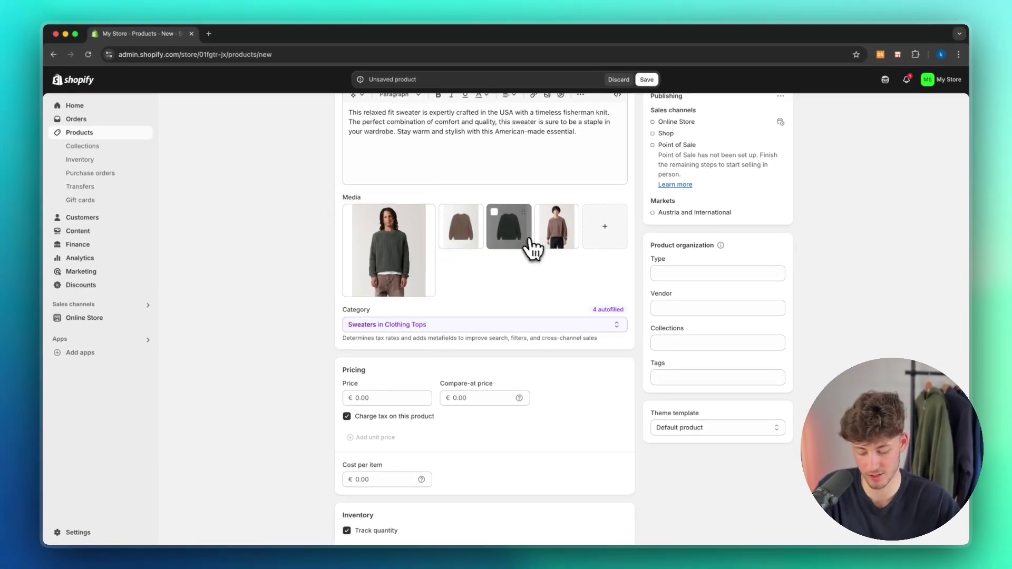
{"action": "left_click_drag", "start_coordinate": [528, 239], "coordinate": [477, 233]}
{"action": "left_click_drag", "start_coordinate": [574, 235], "coordinate": [512, 229]}
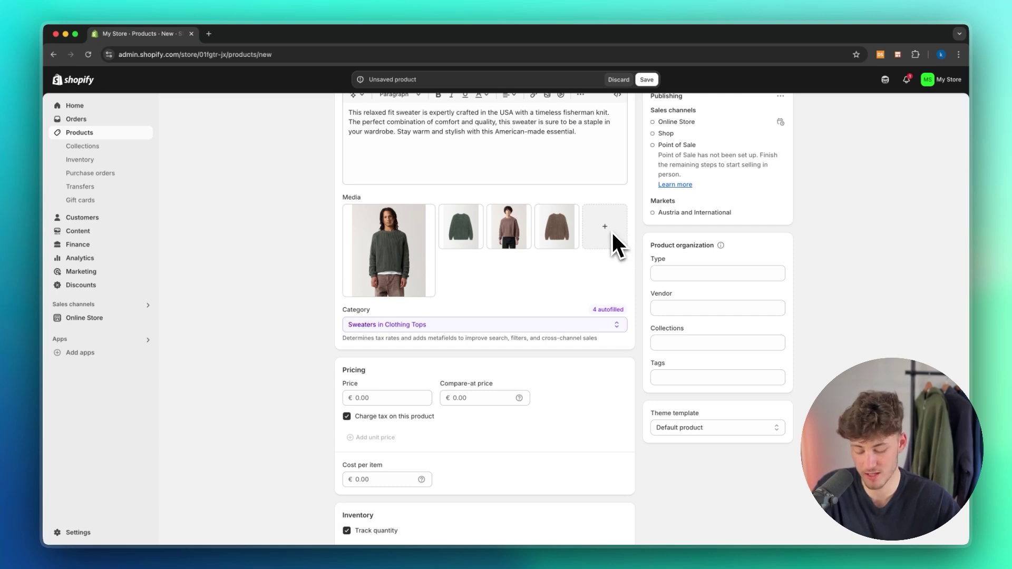
- Enter 69.90 as the Price and 99.90 as the Compare-at price
{"action": "scroll", "coordinate": [592, 238], "scroll_direction": "down", "scroll_amount": 3}
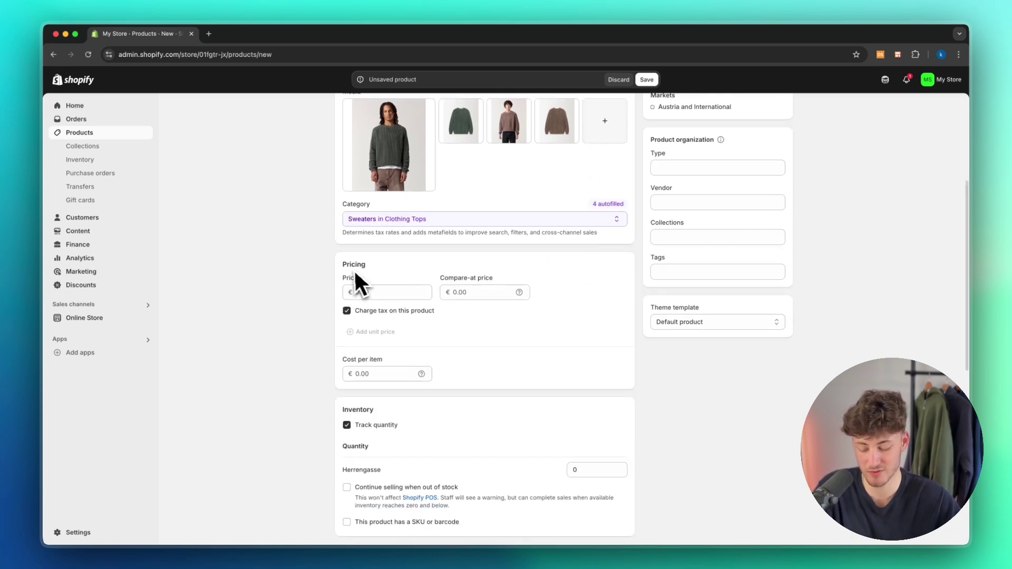
{"action": "left_click_drag", "start_coordinate": [342, 266], "coordinate": [383, 270]}
{"action": "scroll", "coordinate": [391, 267], "scroll_direction": "down", "scroll_amount": 2}
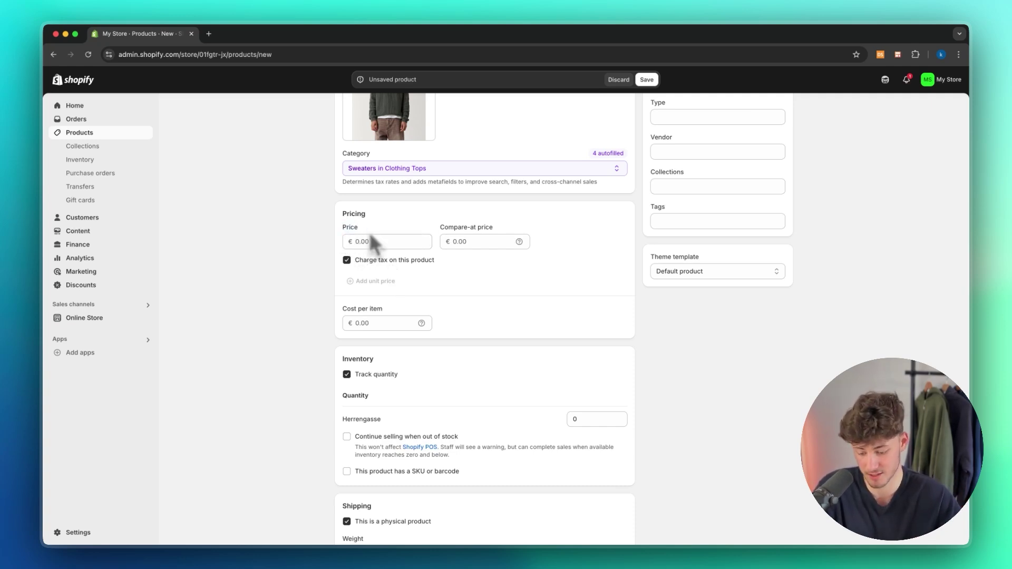
{"action": "left_click_drag", "start_coordinate": [436, 228], "coordinate": [507, 232]}
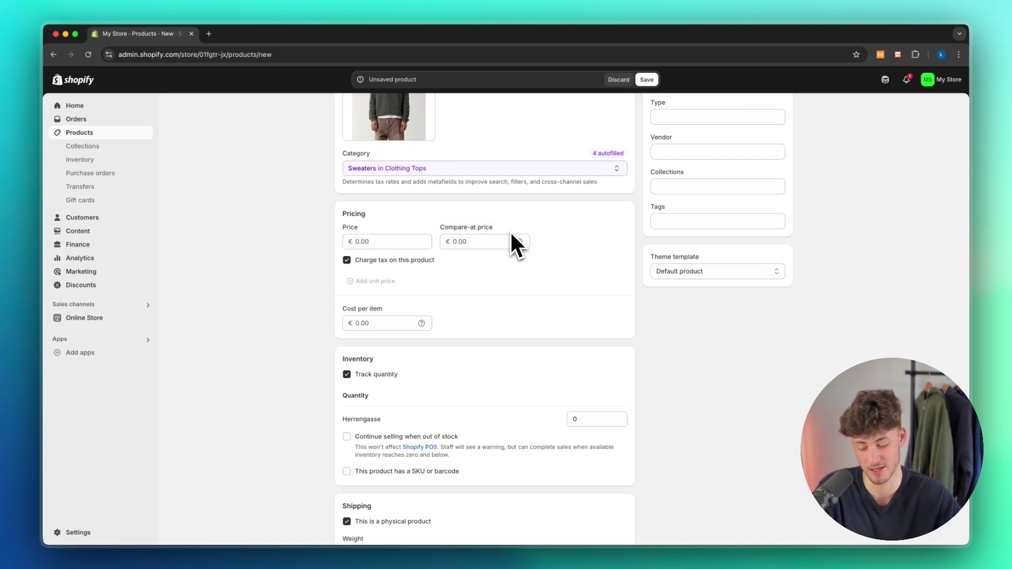
{"action": "left_click", "coordinate": [383, 241]}
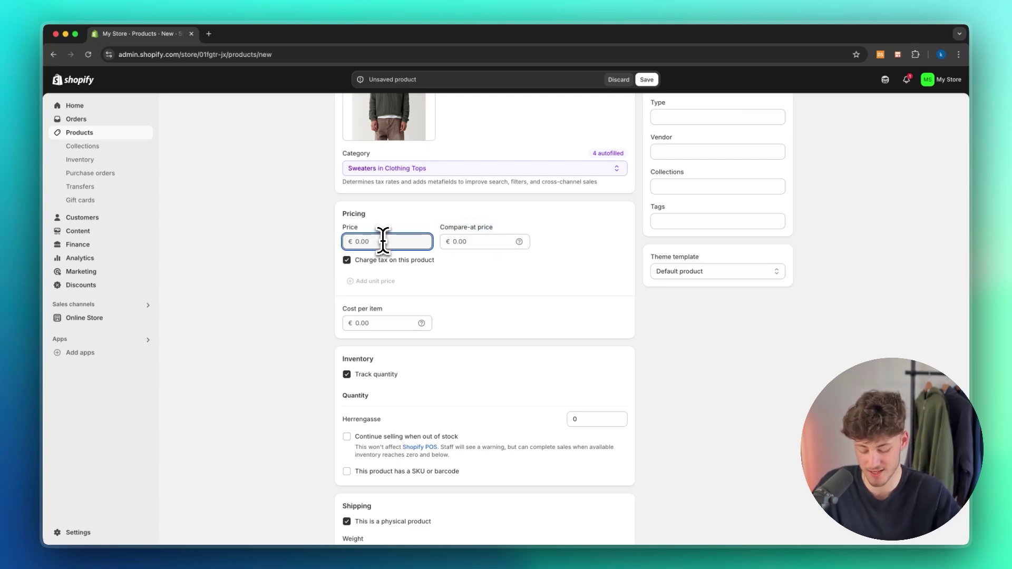
{"action": "scroll", "coordinate": [389, 201], "scroll_direction": "up", "scroll_amount": 1}
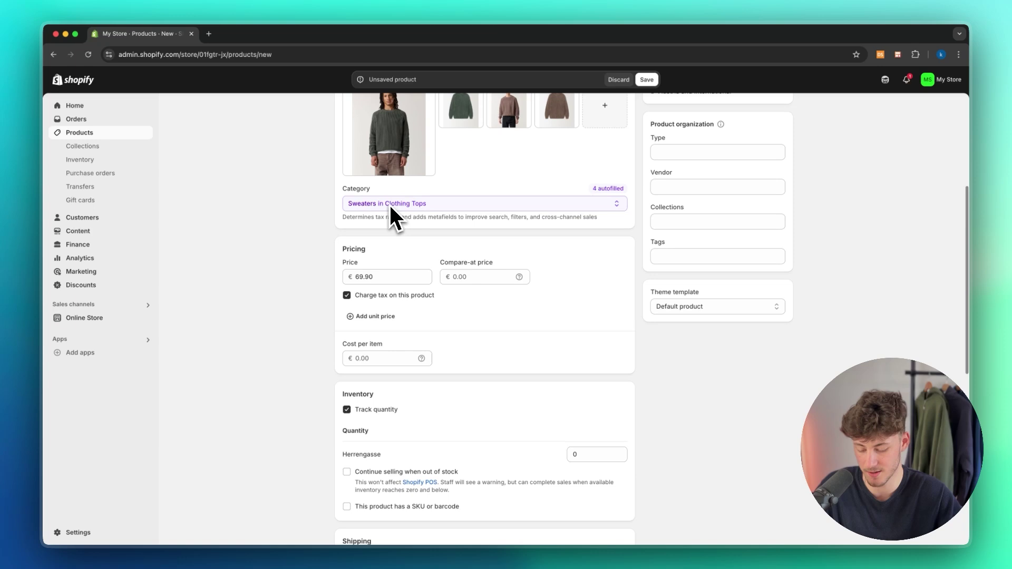
{"action": "left_click", "coordinate": [481, 275]}
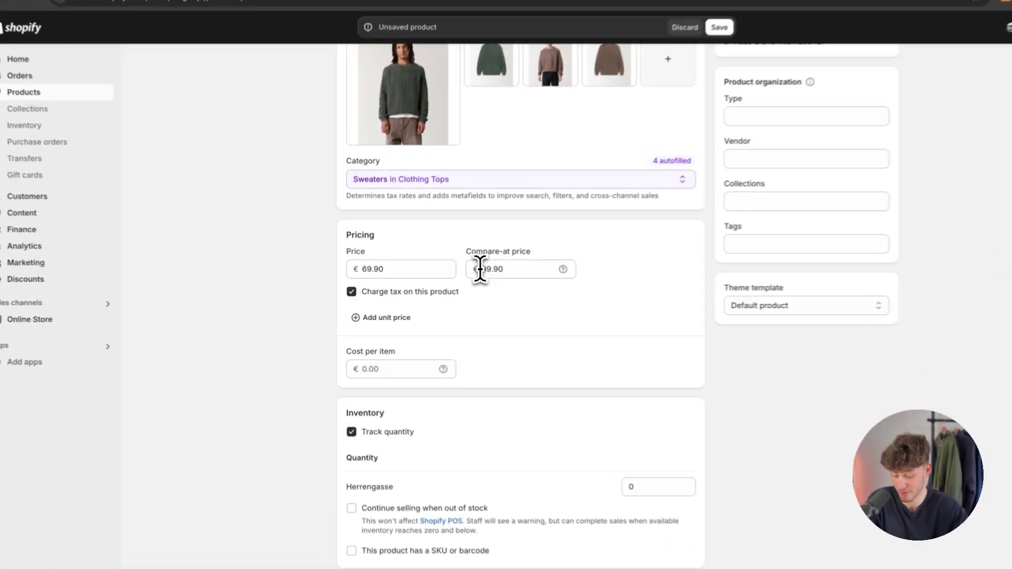
{"action": "double_click", "coordinate": [485, 277]}
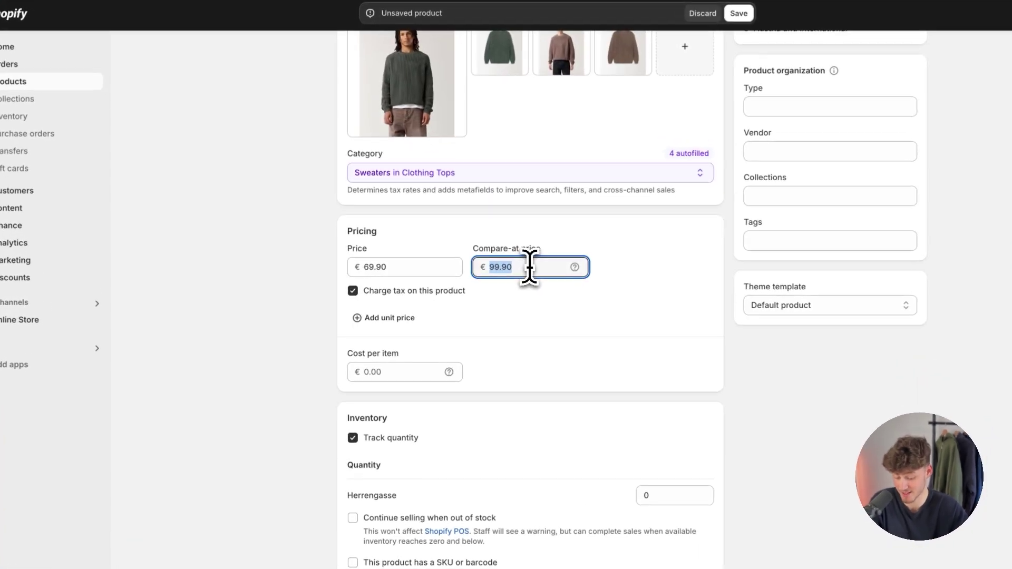
{"action": "left_click", "coordinate": [494, 316]}
{"action": "double_click", "coordinate": [365, 266]}
{"action": "left_click", "coordinate": [433, 247]}
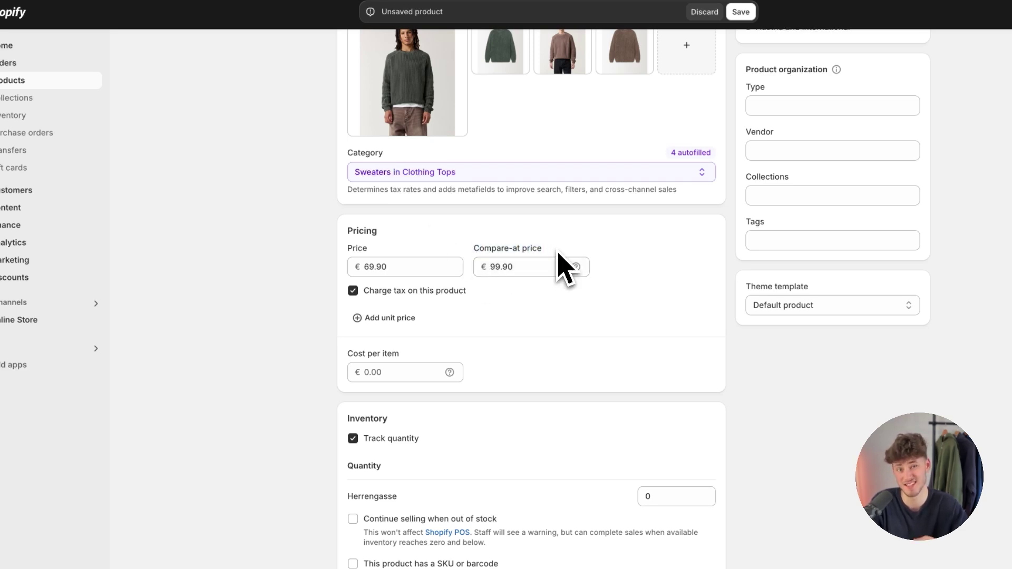
- Scroll past the Cost per item field down to the Inventory section
{"action": "scroll", "coordinate": [560, 267], "scroll_direction": "down", "scroll_amount": 1}
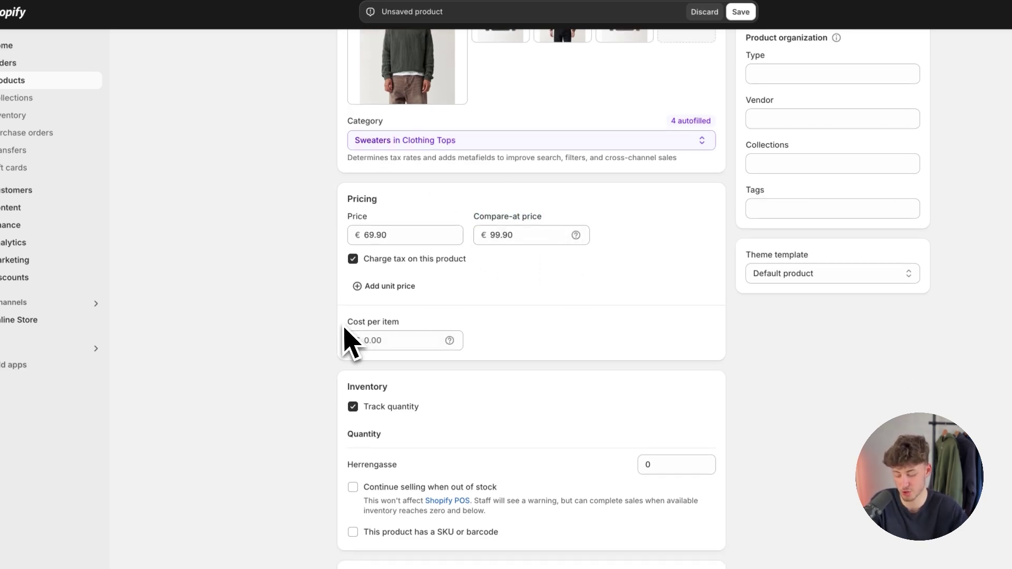
{"action": "left_click", "coordinate": [380, 340]}
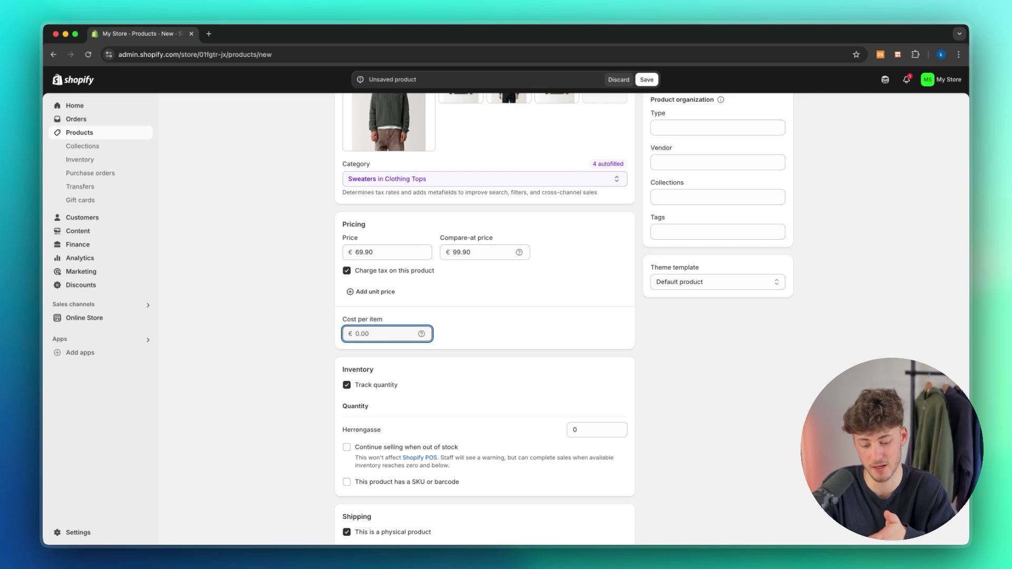
{"action": "scroll", "coordinate": [403, 327], "scroll_direction": "down", "scroll_amount": 2}
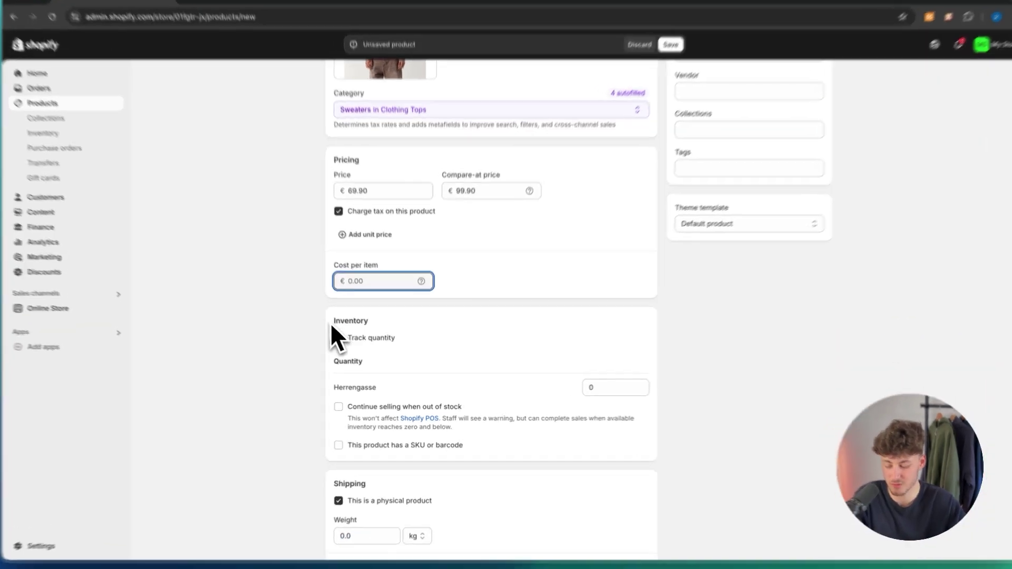
{"action": "left_click_drag", "start_coordinate": [341, 331], "coordinate": [416, 332]}
{"action": "left_click", "coordinate": [414, 309]}
{"action": "scroll", "coordinate": [414, 309], "scroll_direction": "down", "scroll_amount": 3}
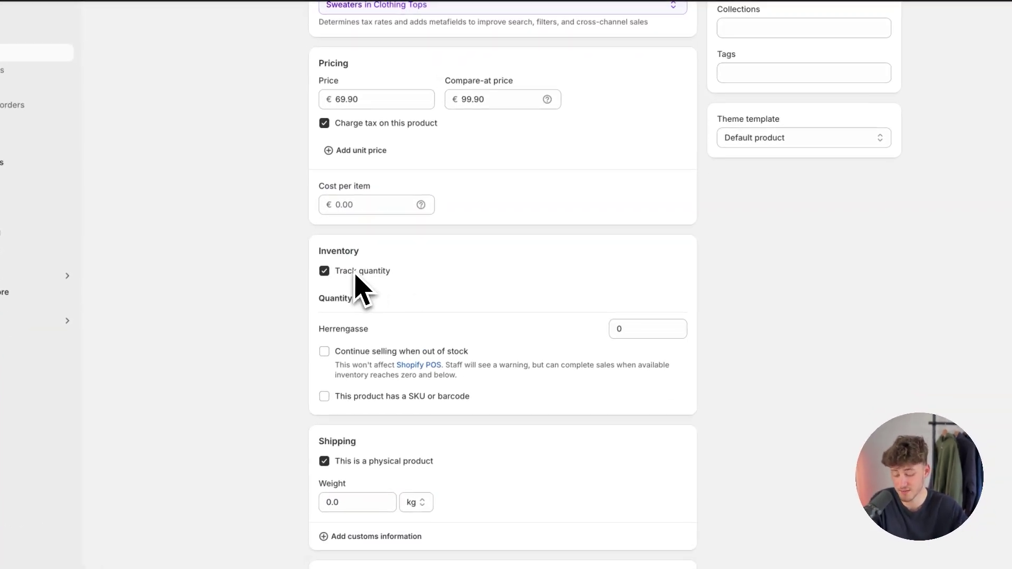
{"action": "scroll", "coordinate": [371, 293], "scroll_direction": "down", "scroll_amount": 2}
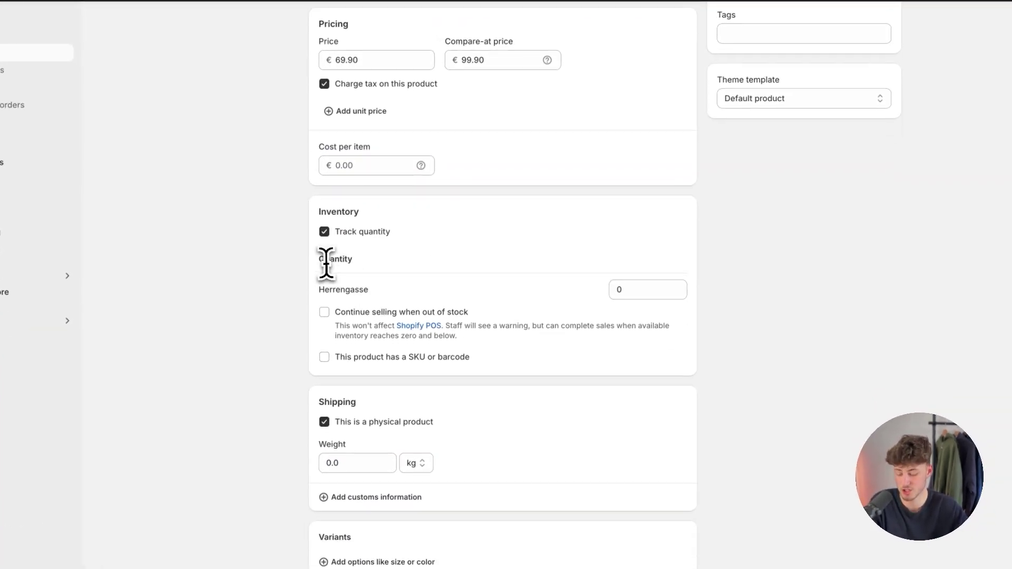
{"action": "left_click_drag", "start_coordinate": [334, 262], "coordinate": [362, 282]}
{"action": "left_click", "coordinate": [567, 285]}
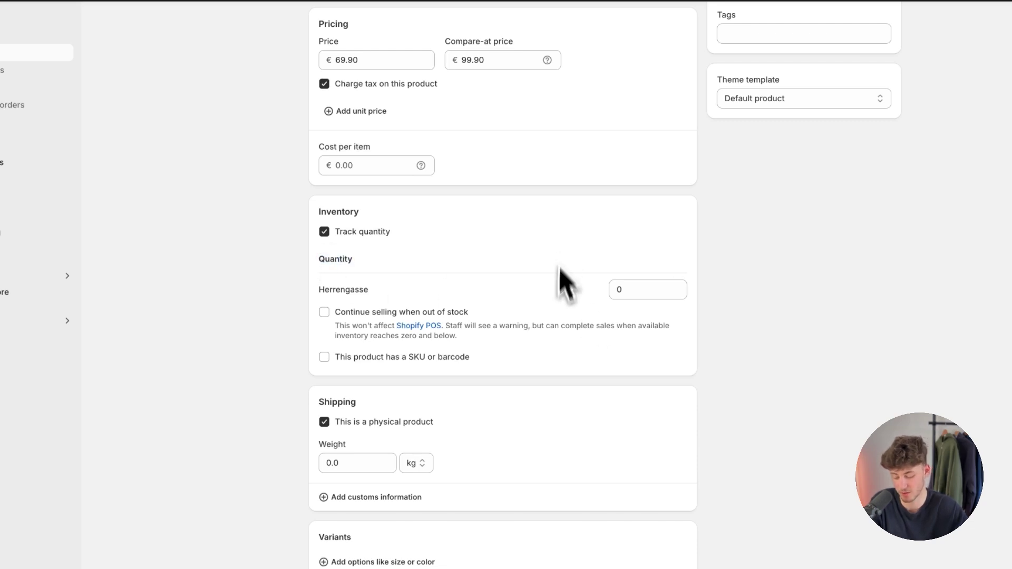
- Set the Herrengasse location's stock quantity to 100
{"action": "left_click", "coordinate": [627, 291]}
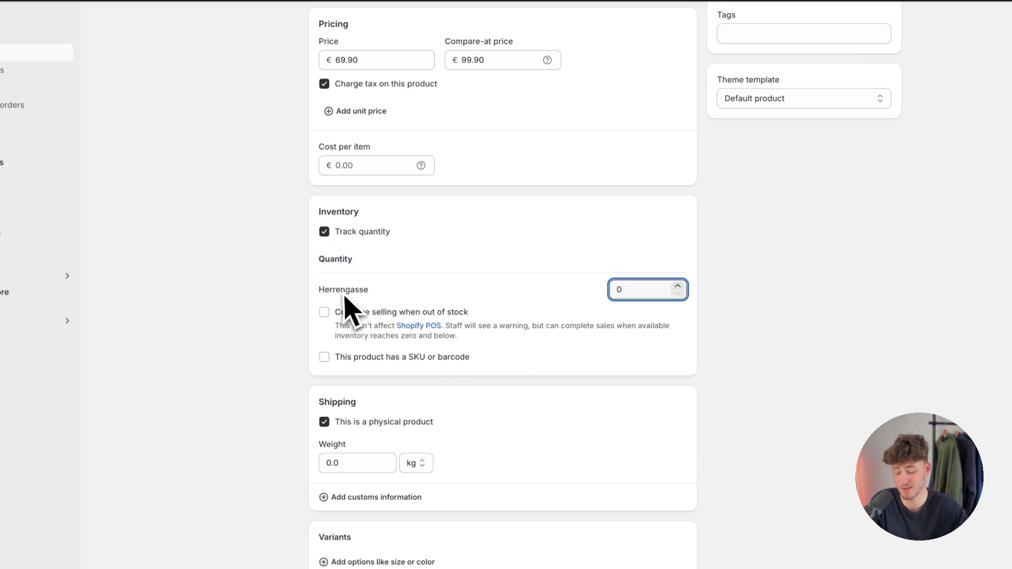
{"action": "left_click_drag", "start_coordinate": [336, 312], "coordinate": [450, 314]}
{"action": "left_click", "coordinate": [543, 289]}
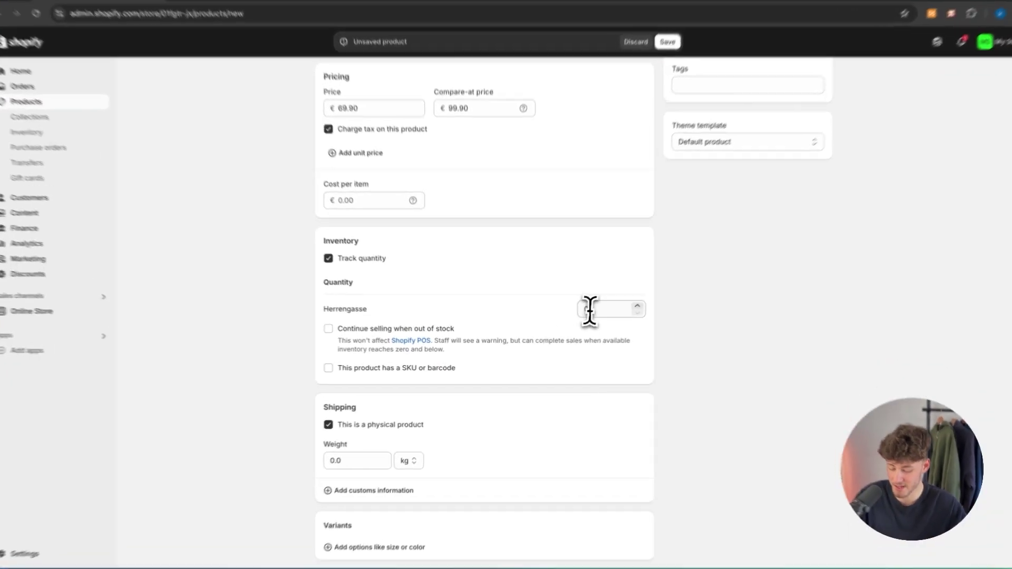
{"action": "double_click", "coordinate": [579, 316]}
{"action": "type", "text": "100"}
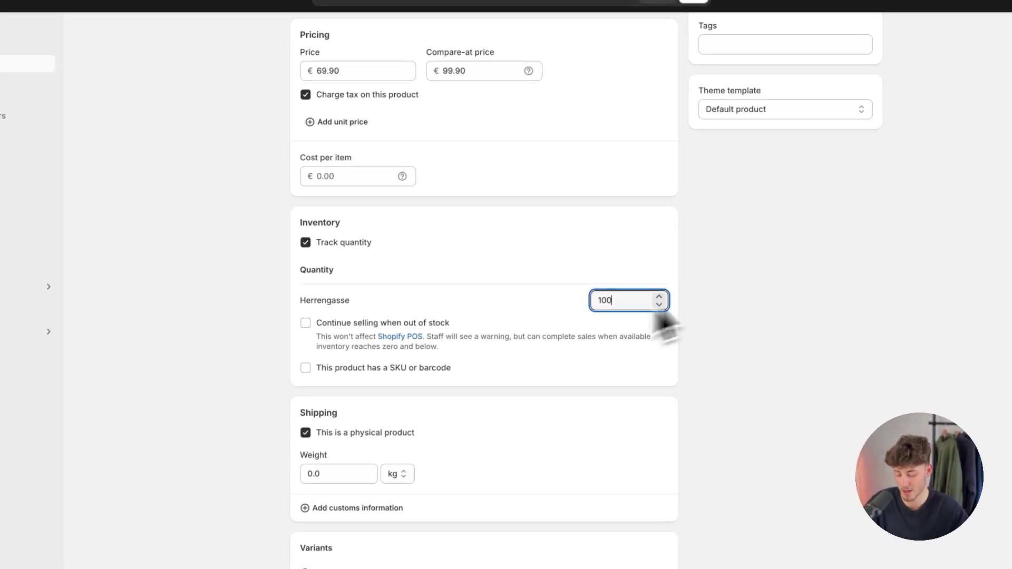
{"action": "left_click", "coordinate": [728, 305]}
{"action": "scroll", "coordinate": [401, 375], "scroll_direction": "down", "scroll_amount": 1}
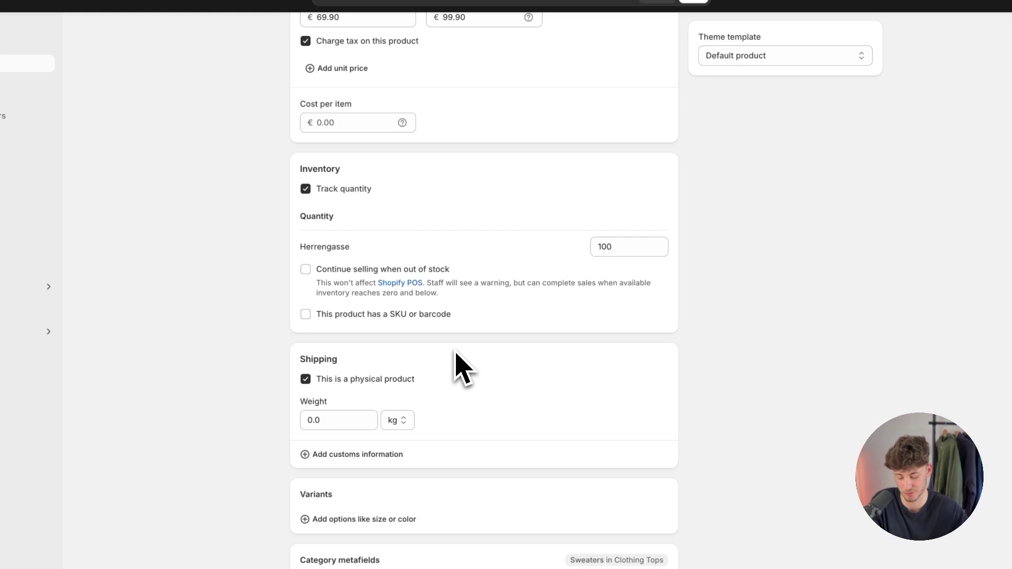
- Enter 2 in the Shipping Weight field so it reads 2.0 kg
{"action": "scroll", "coordinate": [445, 358], "scroll_direction": "down", "scroll_amount": 2}
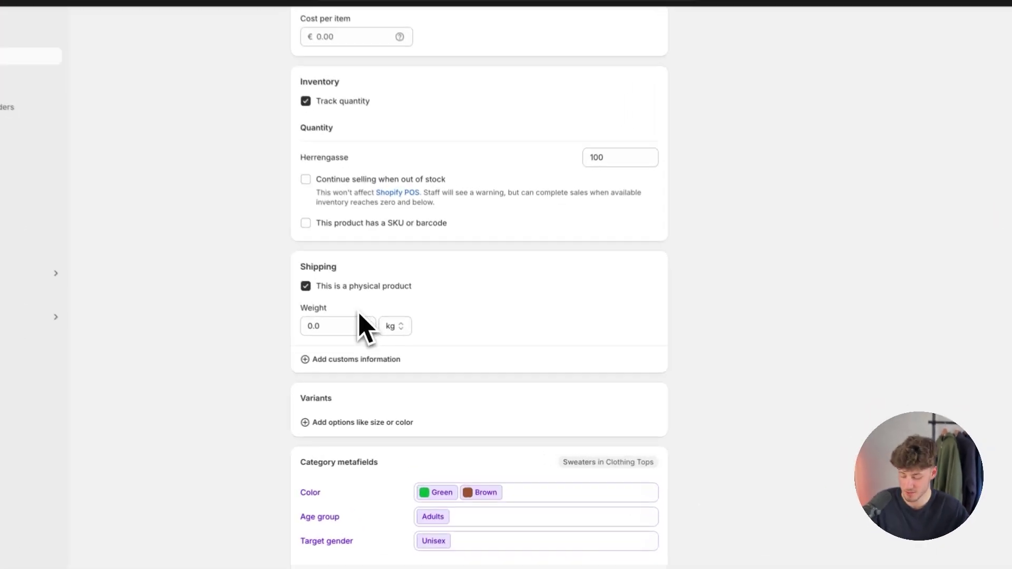
{"action": "left_click", "coordinate": [371, 346]}
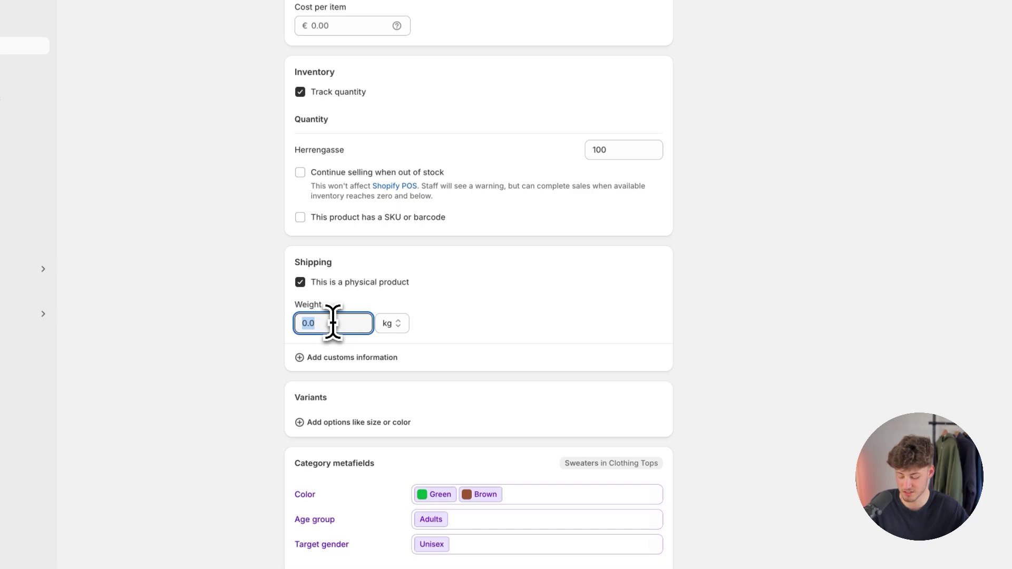
{"action": "type", "text": "2"}
{"action": "left_click", "coordinate": [535, 324]}
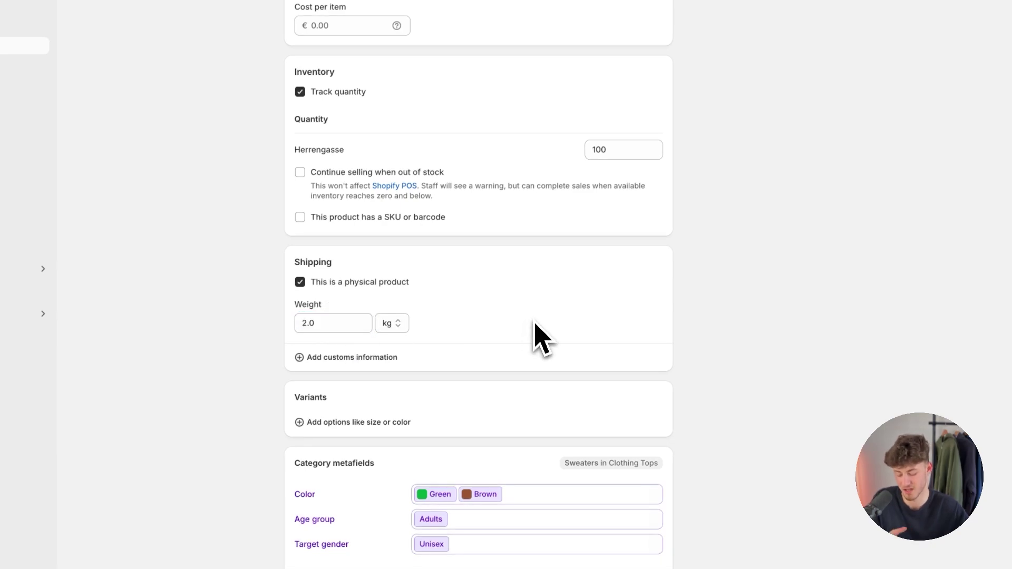
{"action": "scroll", "coordinate": [535, 337], "scroll_direction": "down", "scroll_amount": 2}
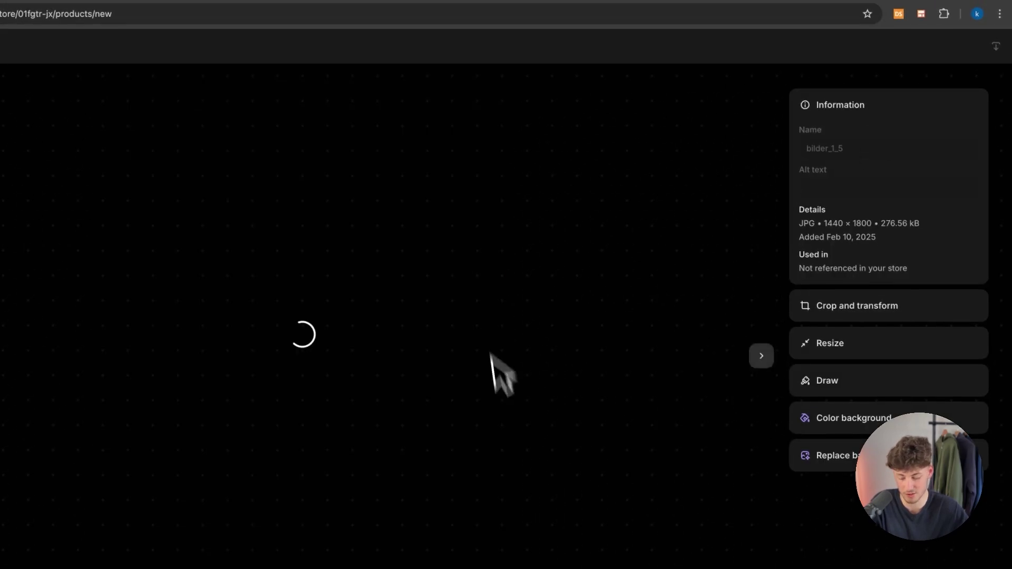
- Advance to the third image, the brown sweater photo bilder_1_6
{"action": "left_click", "coordinate": [777, 320]}
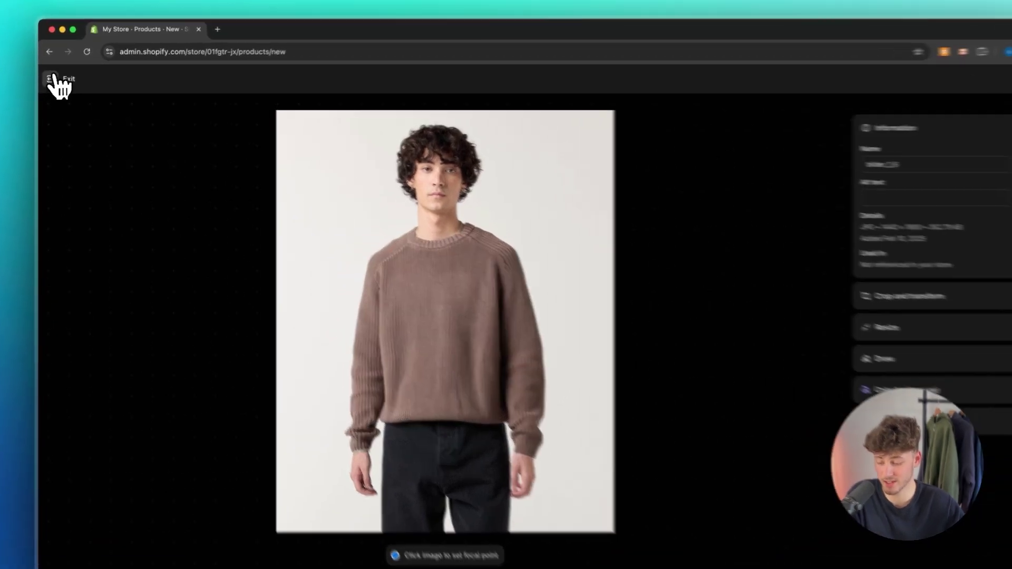
- Exit the media editor and scroll down to the Variants and Category metafields sections
{"action": "left_click", "coordinate": [53, 79]}
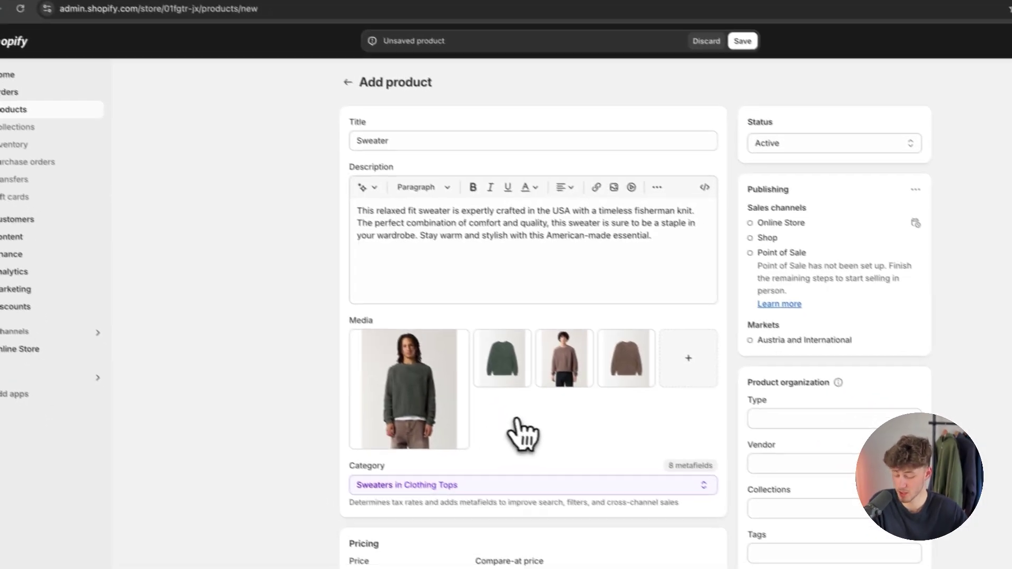
{"action": "scroll", "coordinate": [580, 417], "scroll_direction": "down", "scroll_amount": 9}
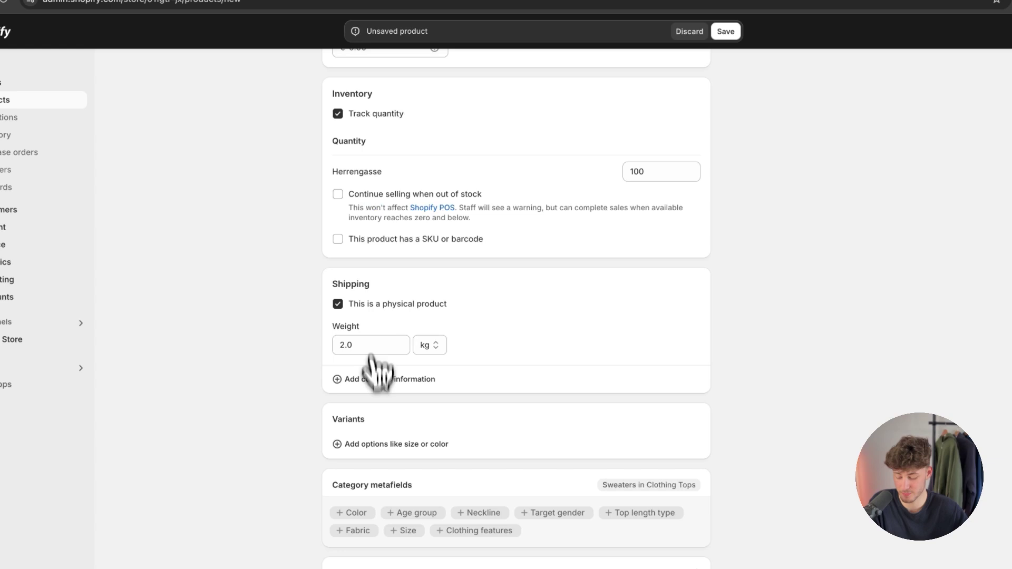
{"action": "scroll", "coordinate": [378, 368], "scroll_direction": "down", "scroll_amount": 2}
{"action": "left_click_drag", "start_coordinate": [352, 319], "coordinate": [337, 321]}
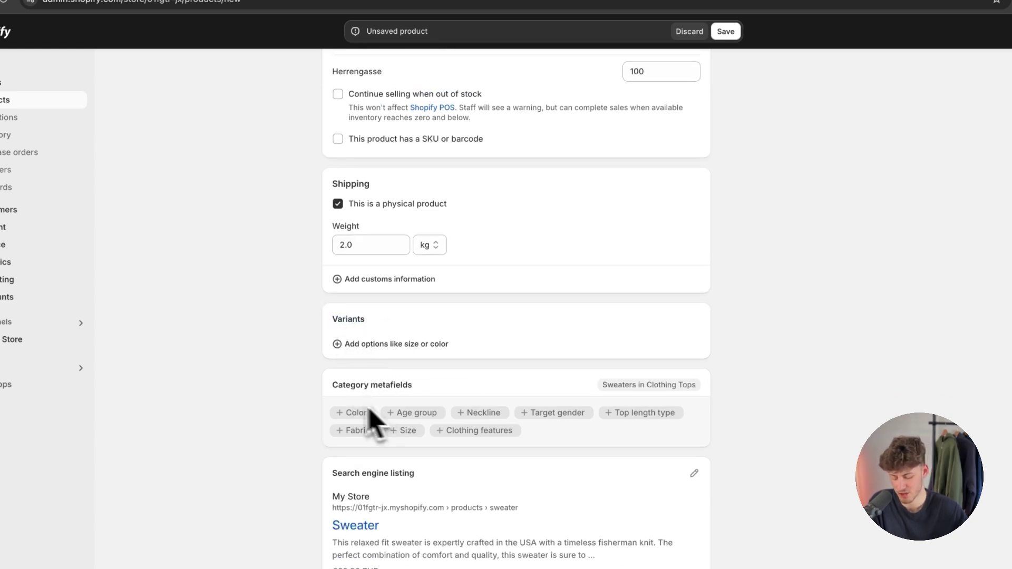
{"action": "left_click_drag", "start_coordinate": [333, 385], "coordinate": [419, 385]}
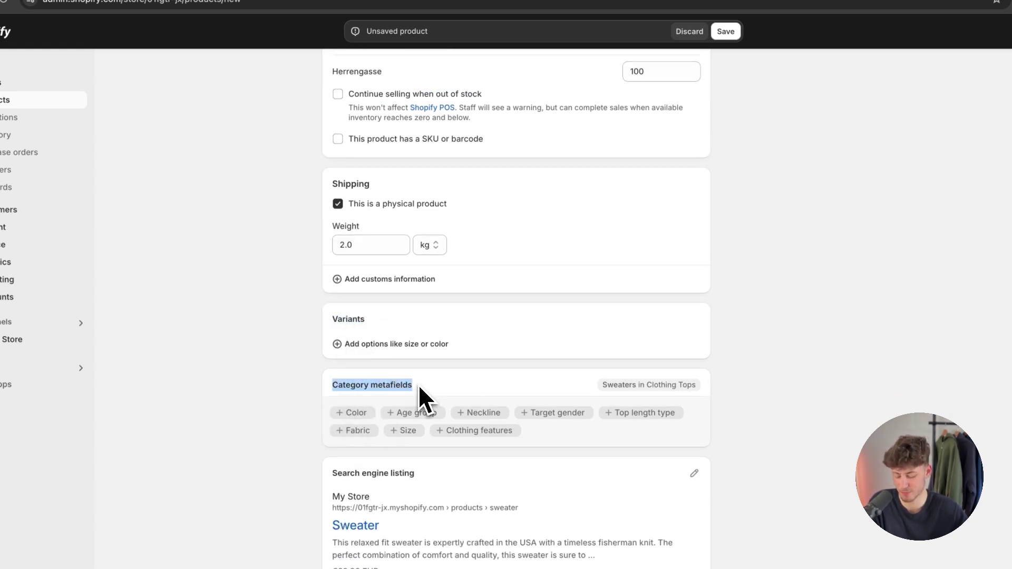
{"action": "left_click", "coordinate": [419, 384]}
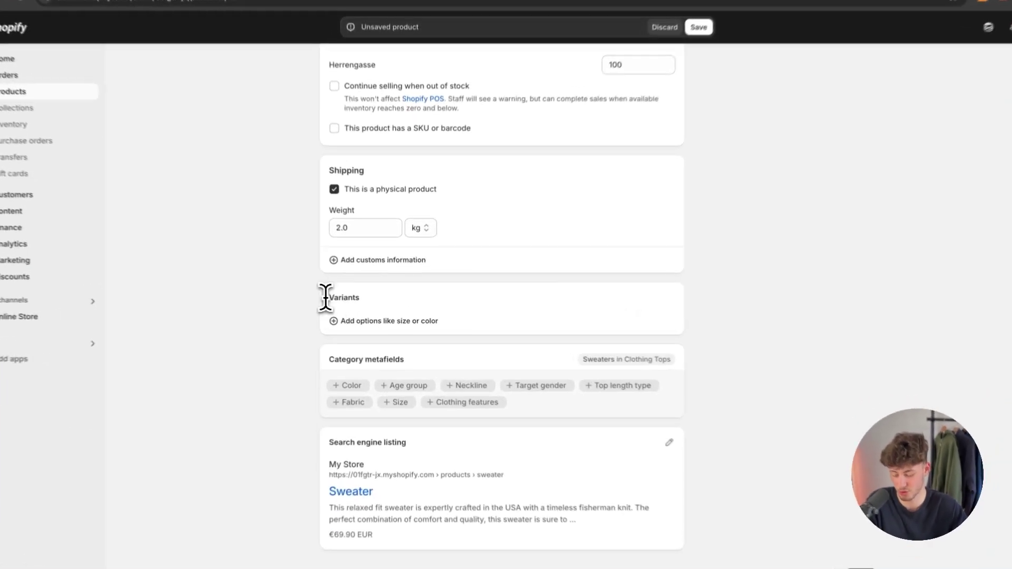
- Add a Color variant option with the values Brown and Green
{"action": "left_click", "coordinate": [371, 321]}
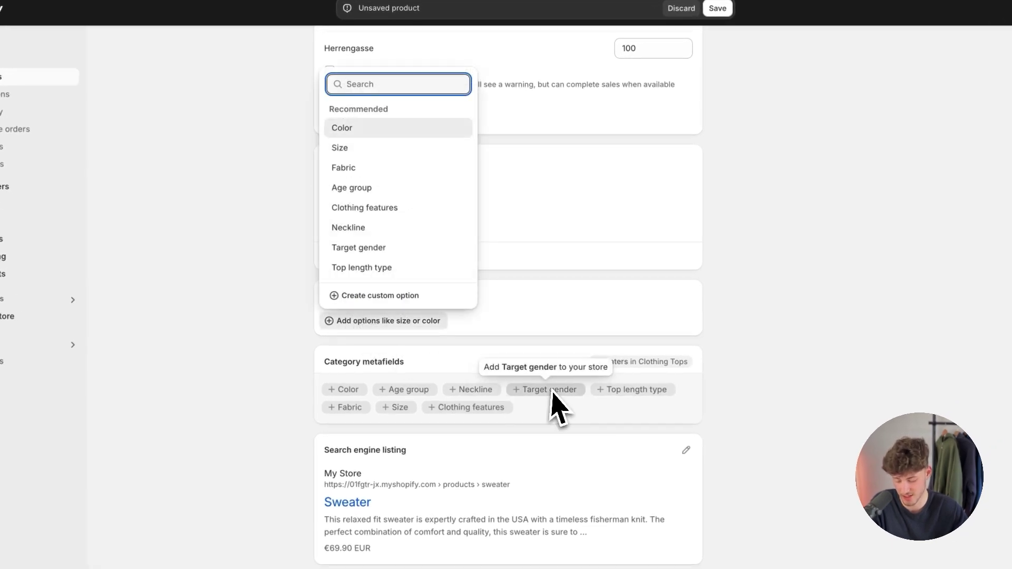
{"action": "left_click", "coordinate": [364, 129]}
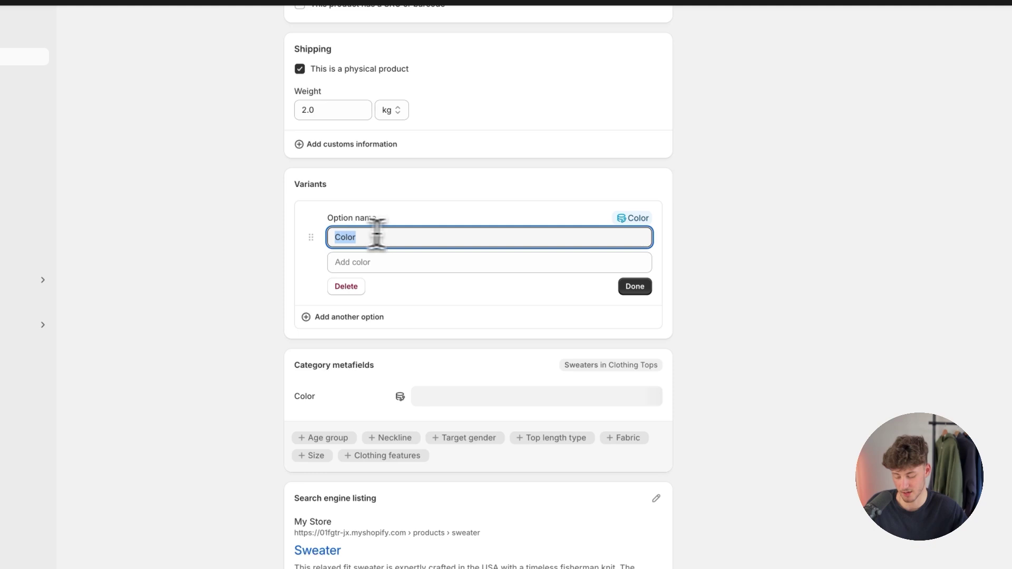
{"action": "left_click", "coordinate": [391, 261]}
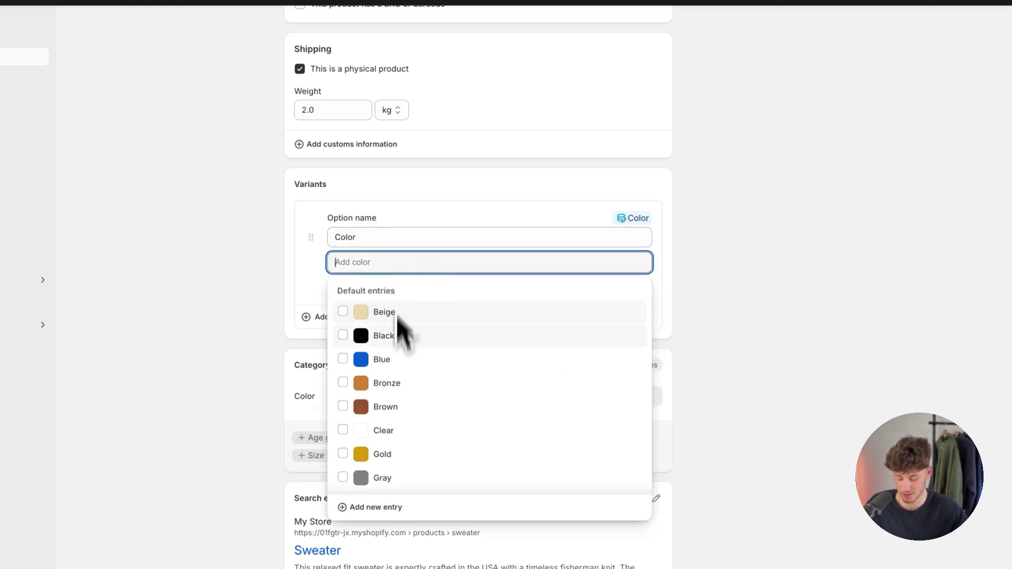
{"action": "scroll", "coordinate": [406, 382], "scroll_direction": "down", "scroll_amount": 1}
{"action": "left_click", "coordinate": [362, 377]}
{"action": "scroll", "coordinate": [373, 464], "scroll_direction": "down", "scroll_amount": 3}
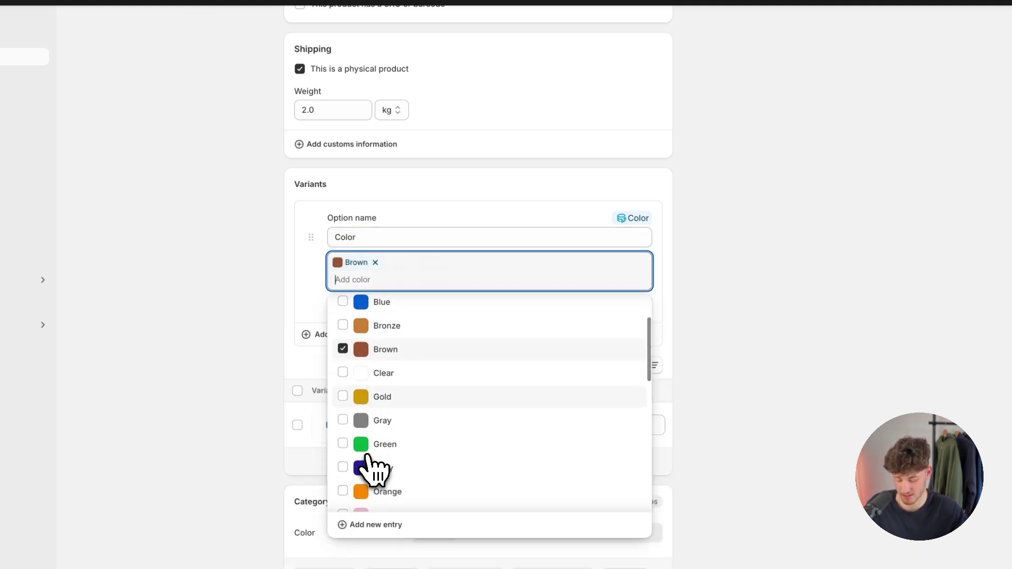
{"action": "left_click", "coordinate": [385, 410]}
{"action": "left_click", "coordinate": [309, 246]}
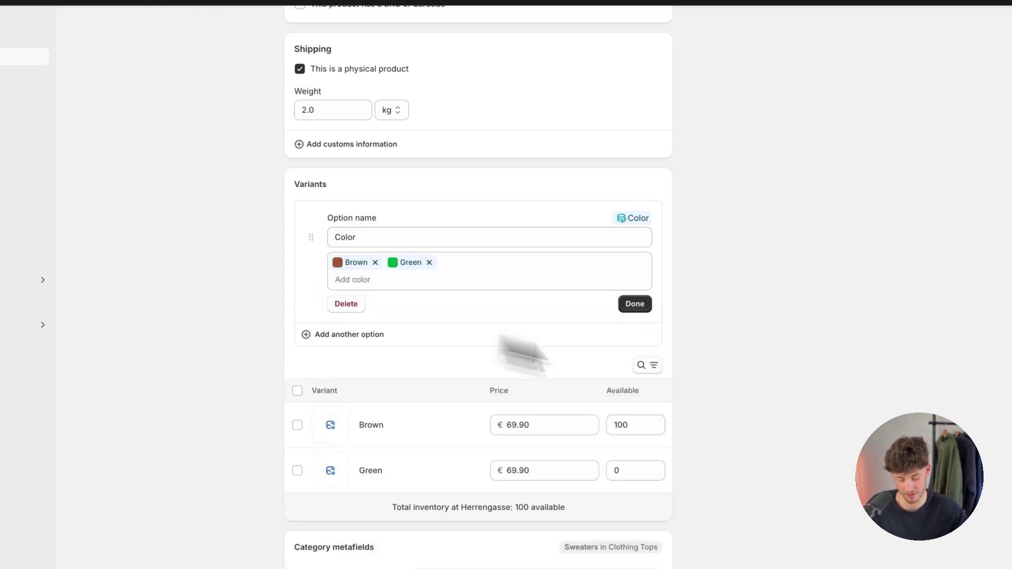
{"action": "left_click", "coordinate": [637, 305]}
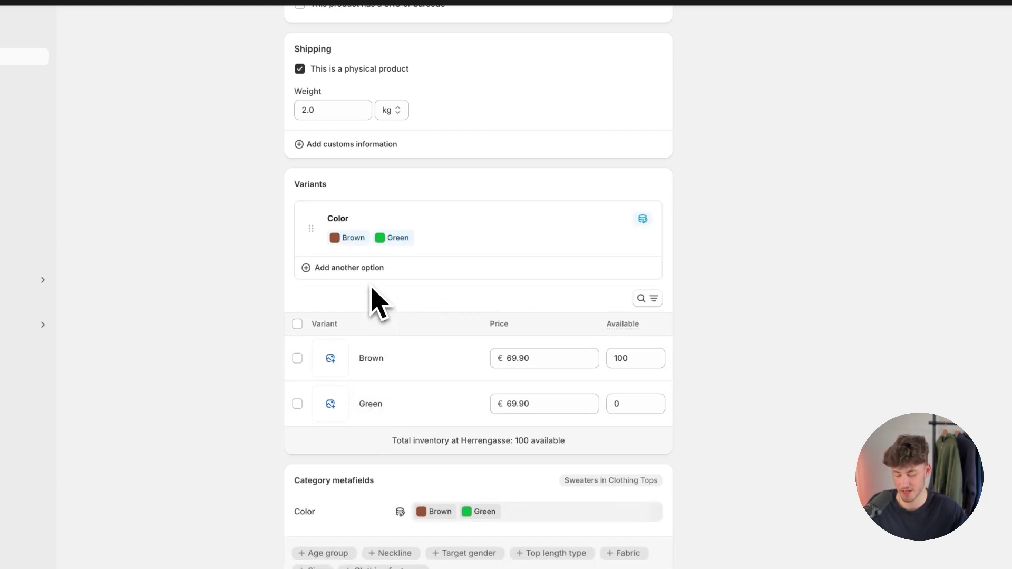
- Add a Size variant option with S, M, L and XL
{"action": "left_click", "coordinate": [372, 272]}
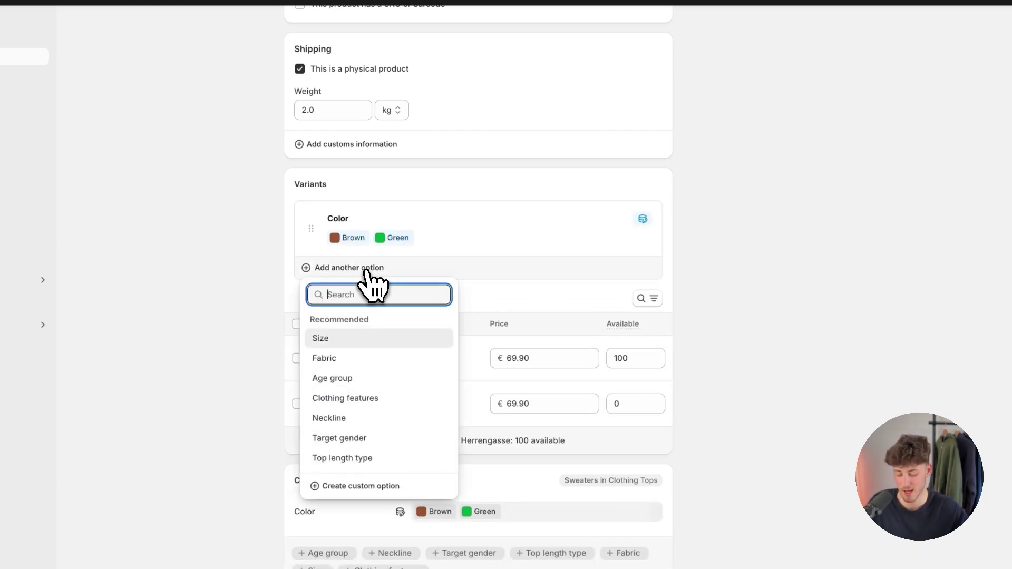
{"action": "left_click", "coordinate": [348, 341]}
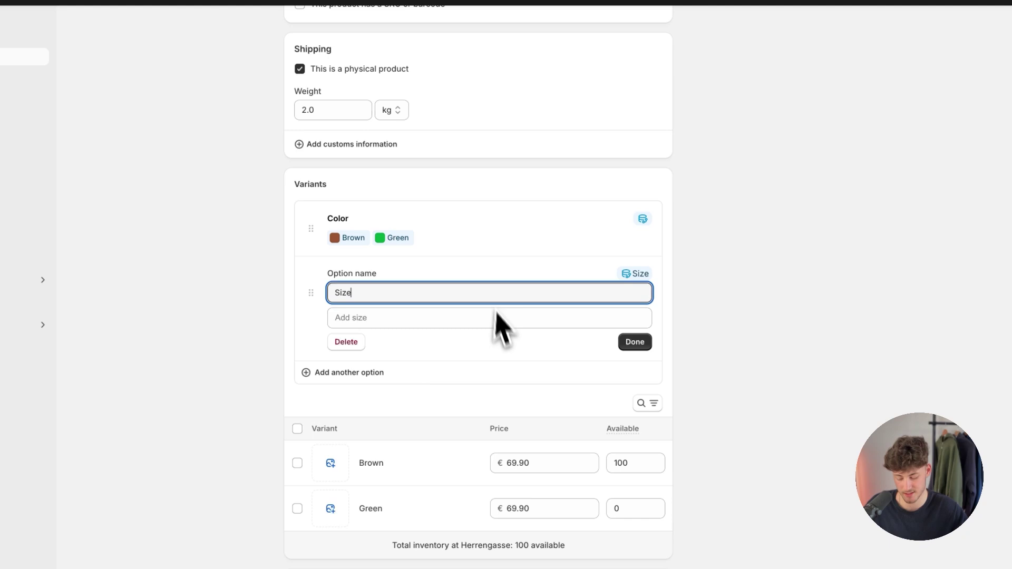
{"action": "left_click", "coordinate": [420, 317]}
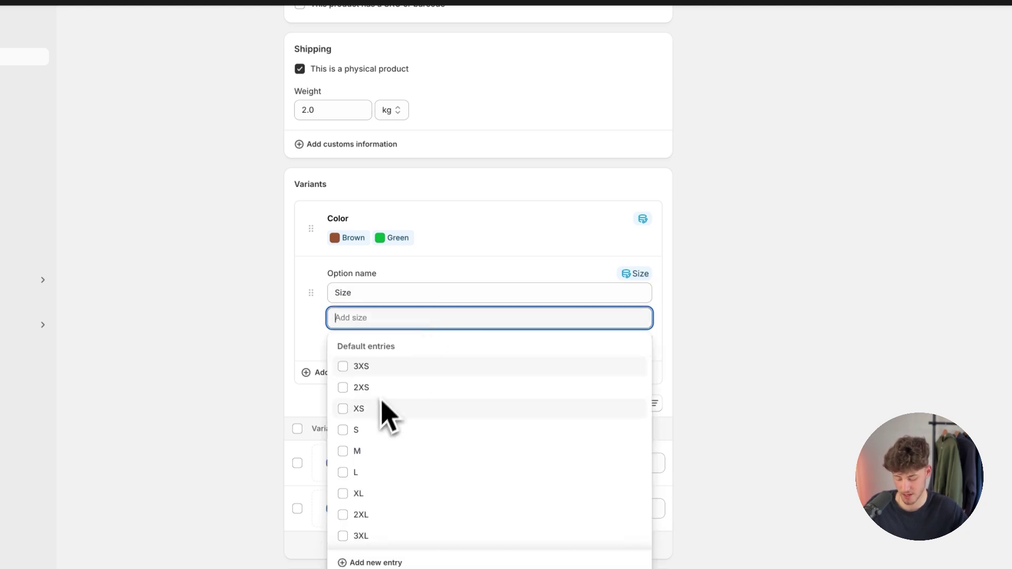
{"action": "left_click", "coordinate": [375, 432]}
{"action": "left_click", "coordinate": [395, 200]}
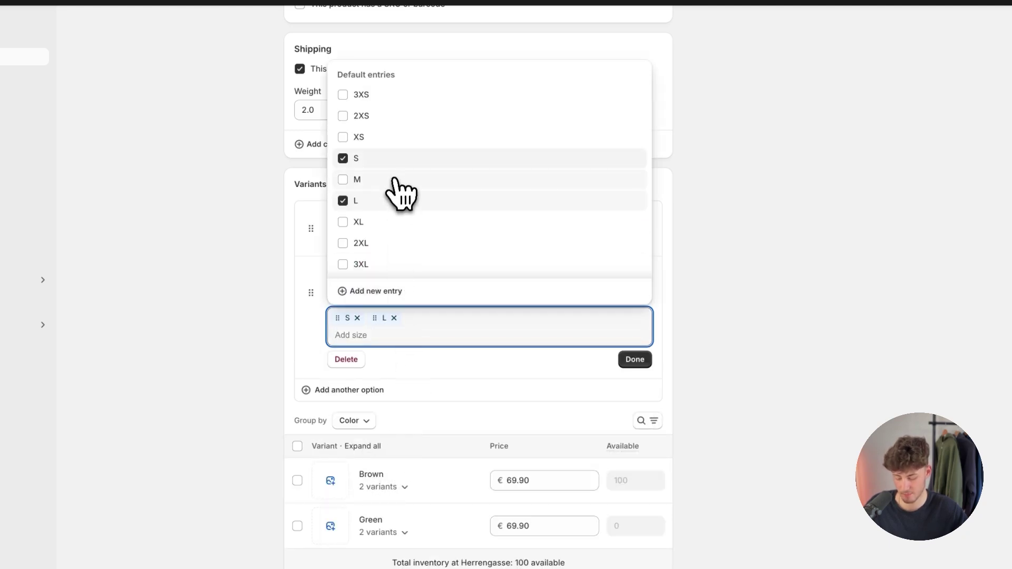
{"action": "left_click", "coordinate": [389, 203]}
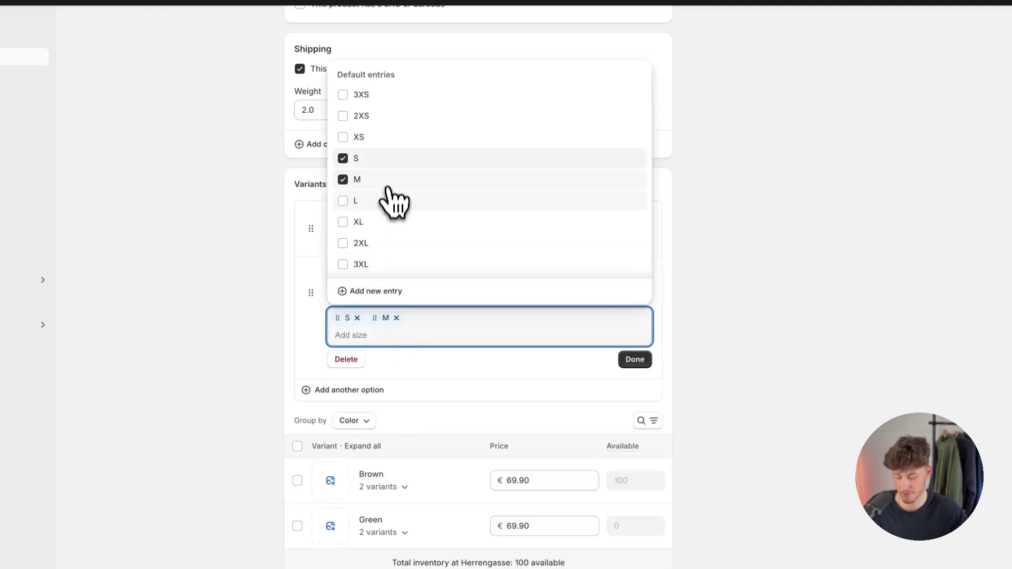
{"action": "left_click", "coordinate": [394, 201]}
{"action": "left_click", "coordinate": [636, 360]}
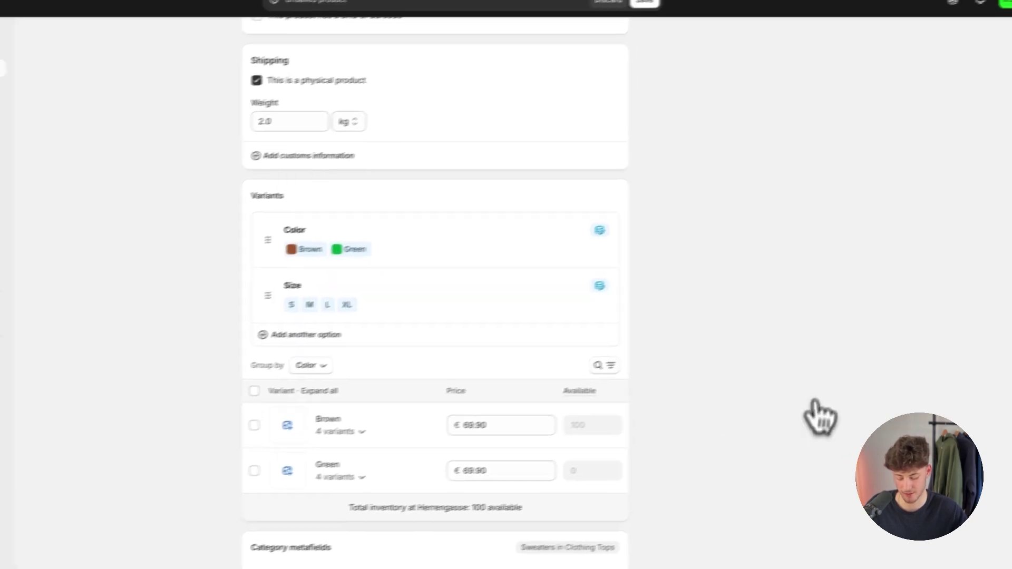
- Assign photo bilder_1_6 to the Brown variants and bilder_1_5 to the Green variants
{"action": "scroll", "coordinate": [768, 414], "scroll_direction": "up", "scroll_amount": 2}
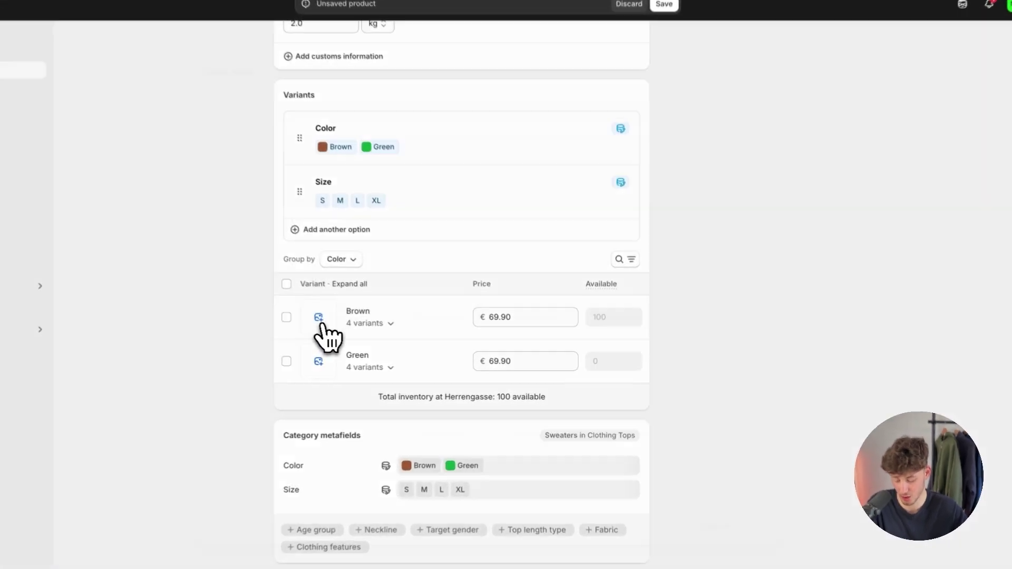
{"action": "left_click", "coordinate": [371, 333]}
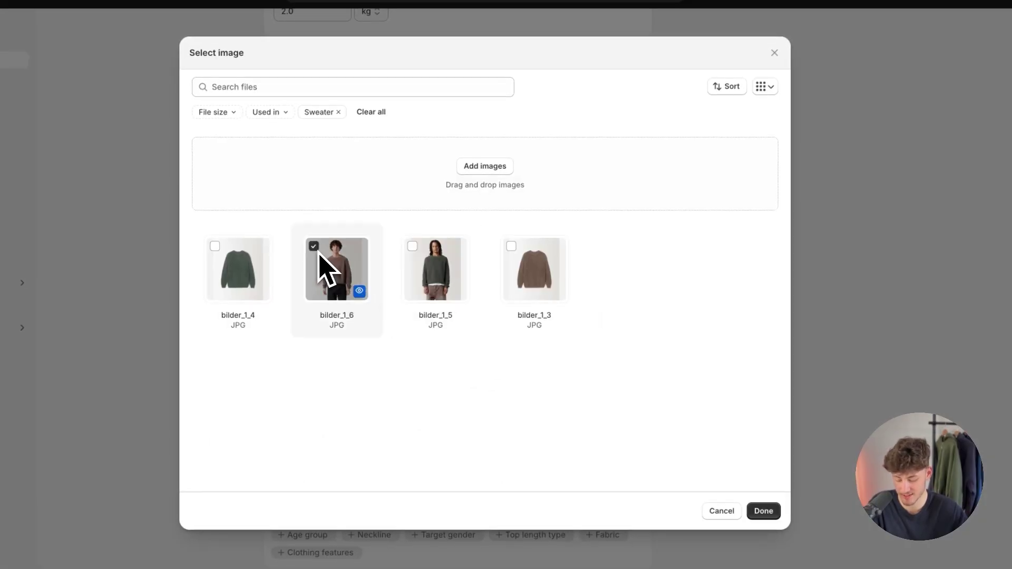
{"action": "left_click", "coordinate": [762, 510]}
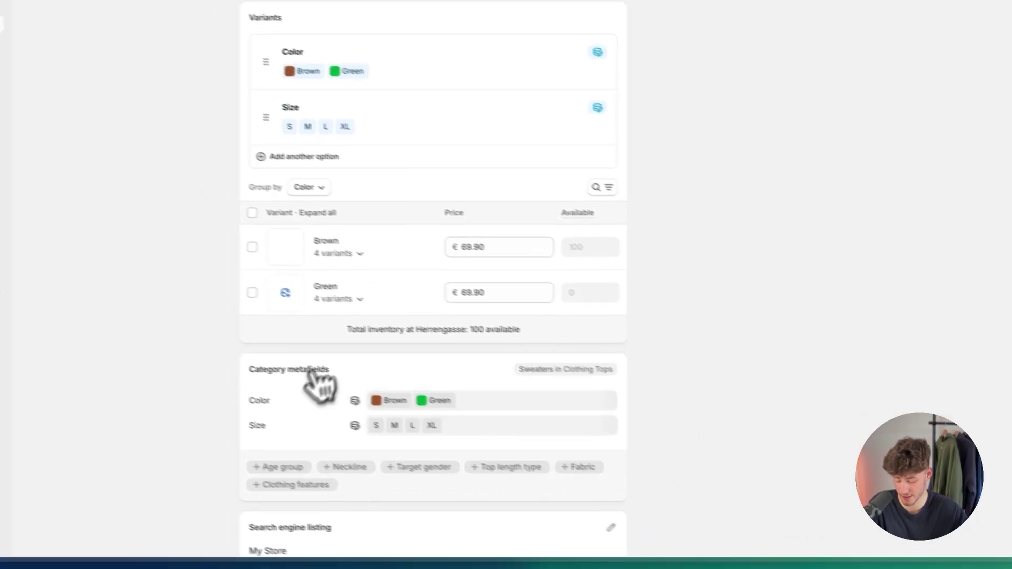
{"action": "left_click", "coordinate": [286, 293]}
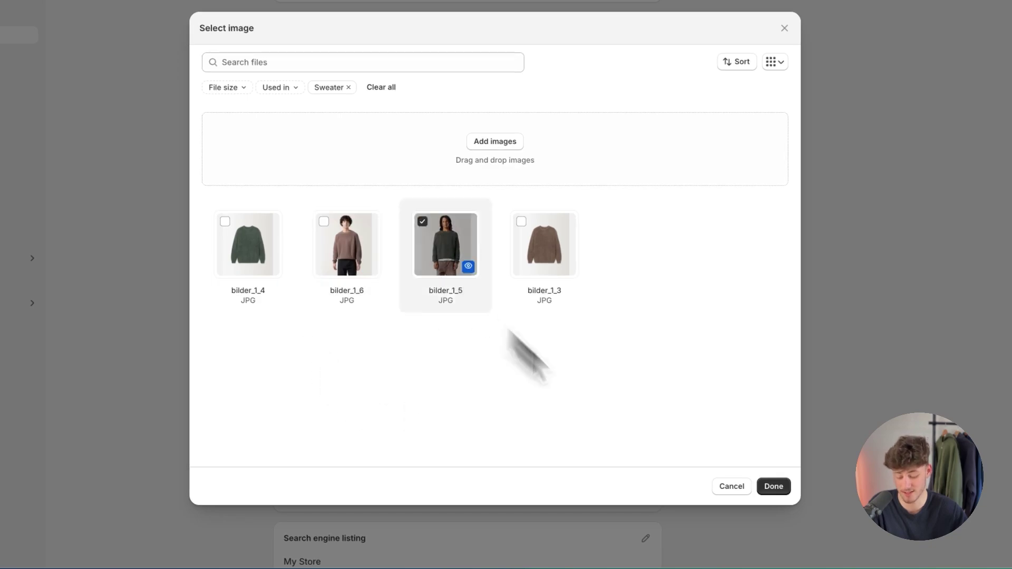
{"action": "left_click", "coordinate": [774, 486]}
{"action": "scroll", "coordinate": [773, 482], "scroll_direction": "down", "scroll_amount": 3}
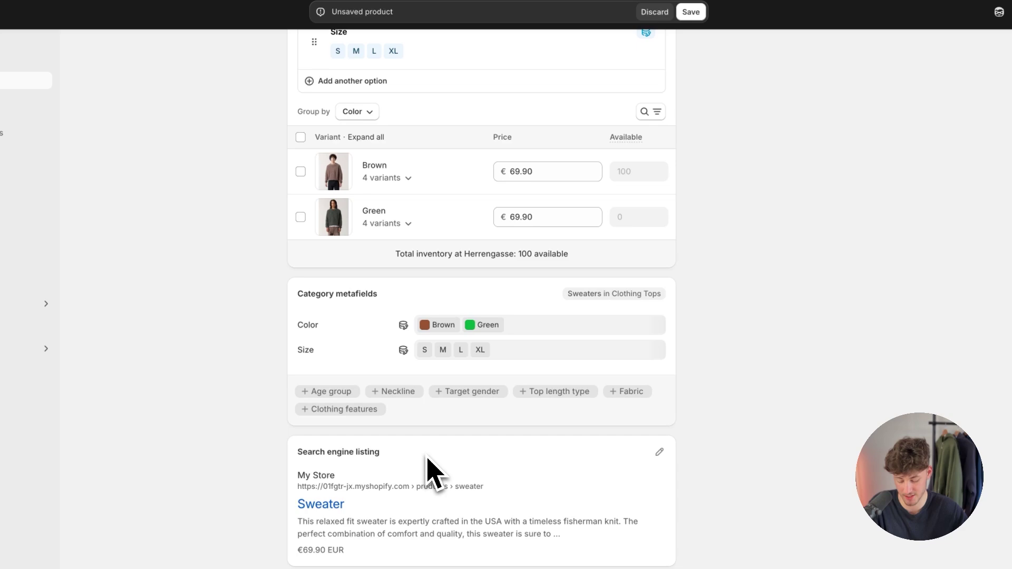
{"action": "scroll", "coordinate": [428, 464], "scroll_direction": "up", "scroll_amount": 15}
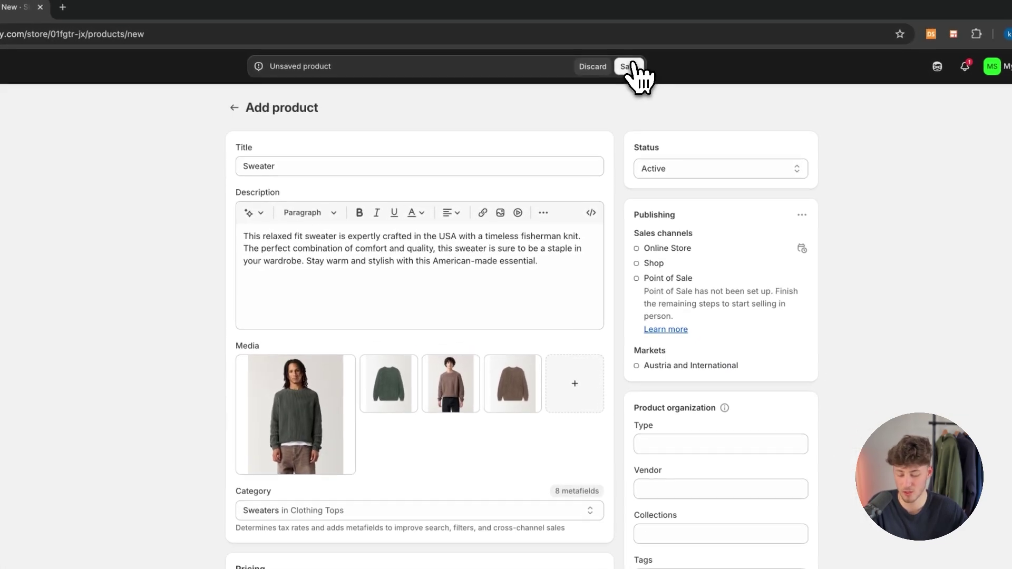
- Save the new Sweater product and scroll down to its Product organization fields
{"action": "left_click", "coordinate": [631, 66]}
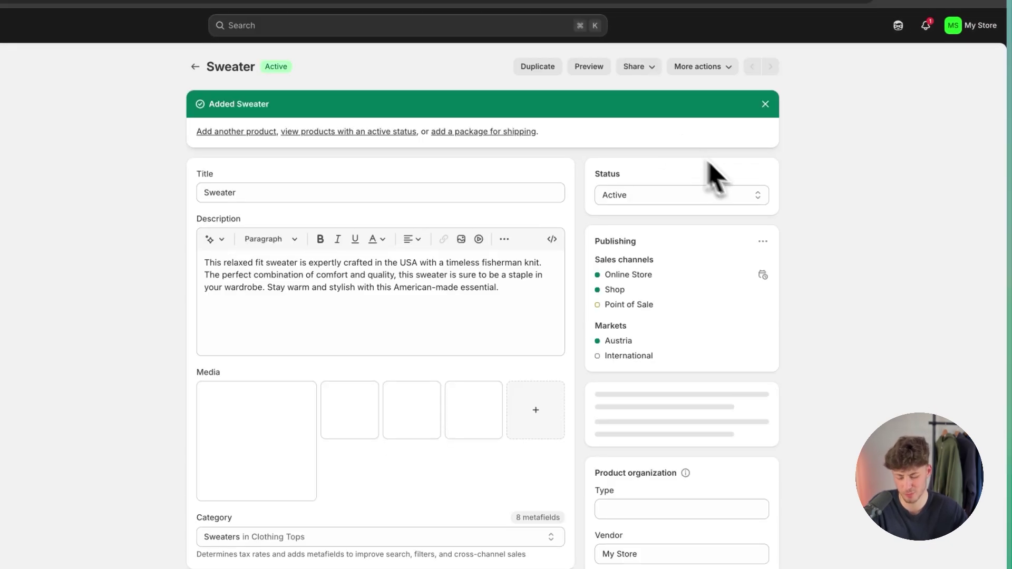
{"action": "scroll", "coordinate": [680, 234], "scroll_direction": "down", "scroll_amount": 4}
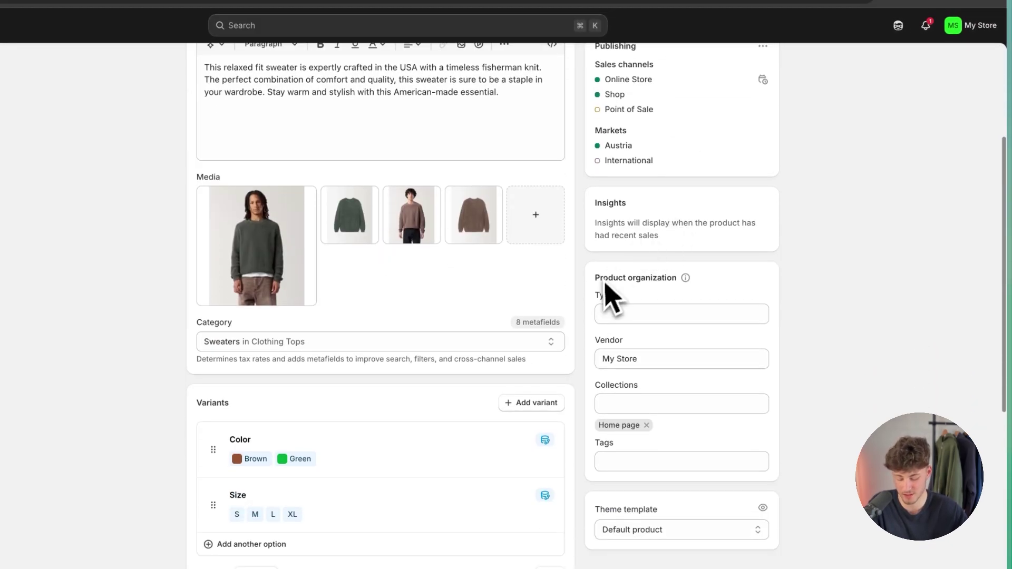
{"action": "scroll", "coordinate": [776, 321], "scroll_direction": "down", "scroll_amount": 2}
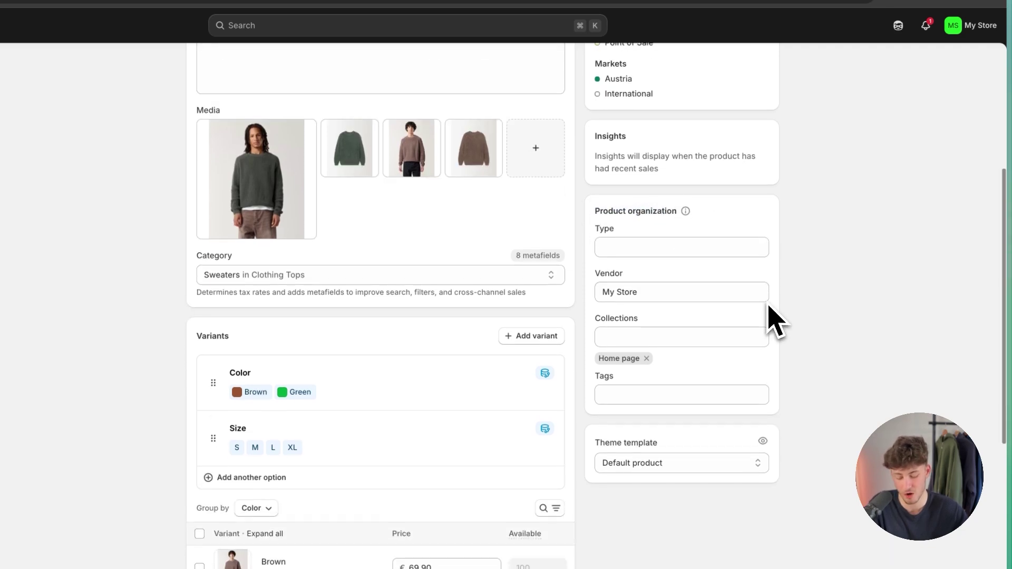
{"action": "double_click", "coordinate": [642, 241]}
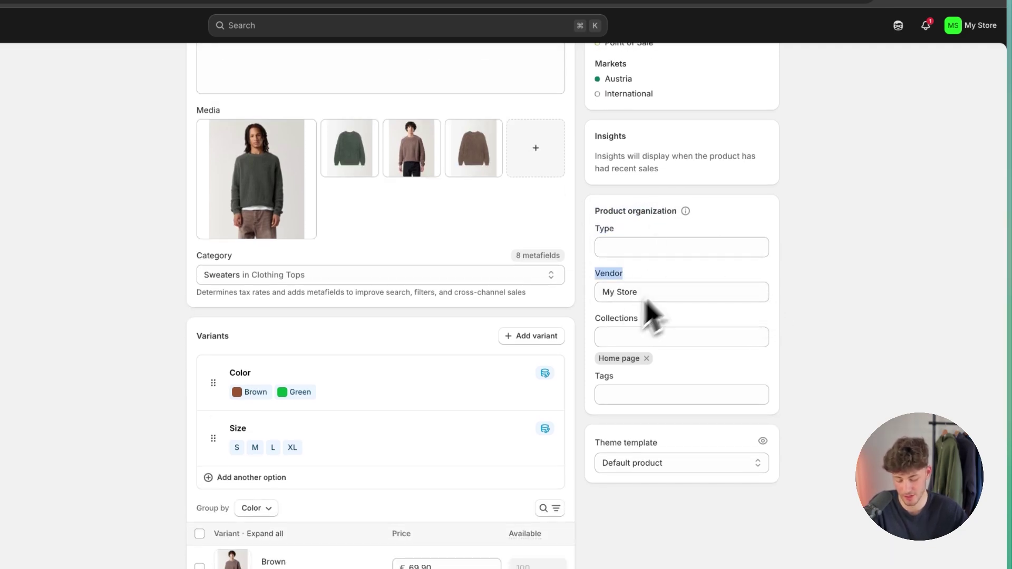
{"action": "left_click", "coordinate": [690, 323]}
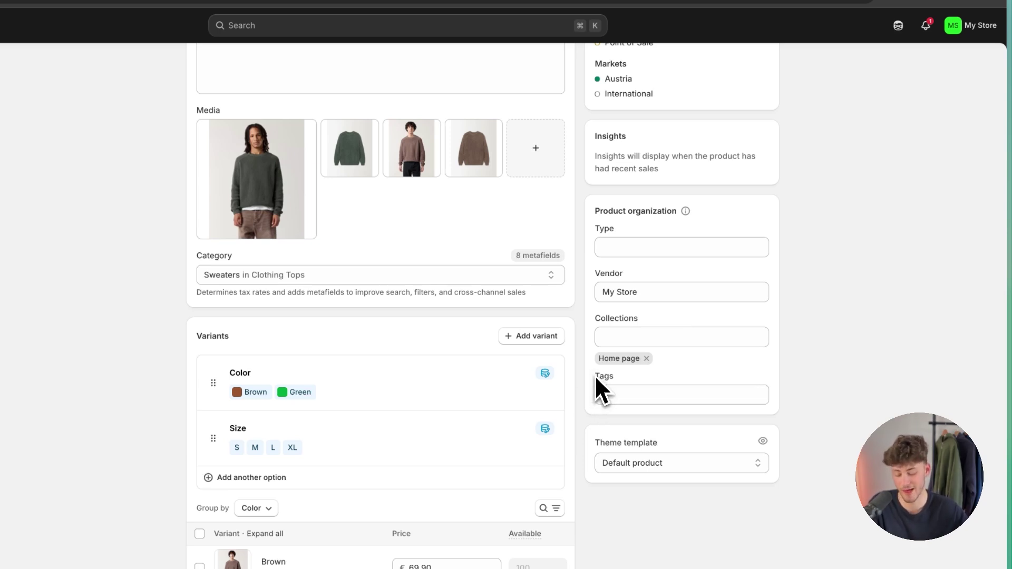
{"action": "left_click_drag", "start_coordinate": [597, 376], "coordinate": [625, 376]}
{"action": "left_click", "coordinate": [626, 375]}
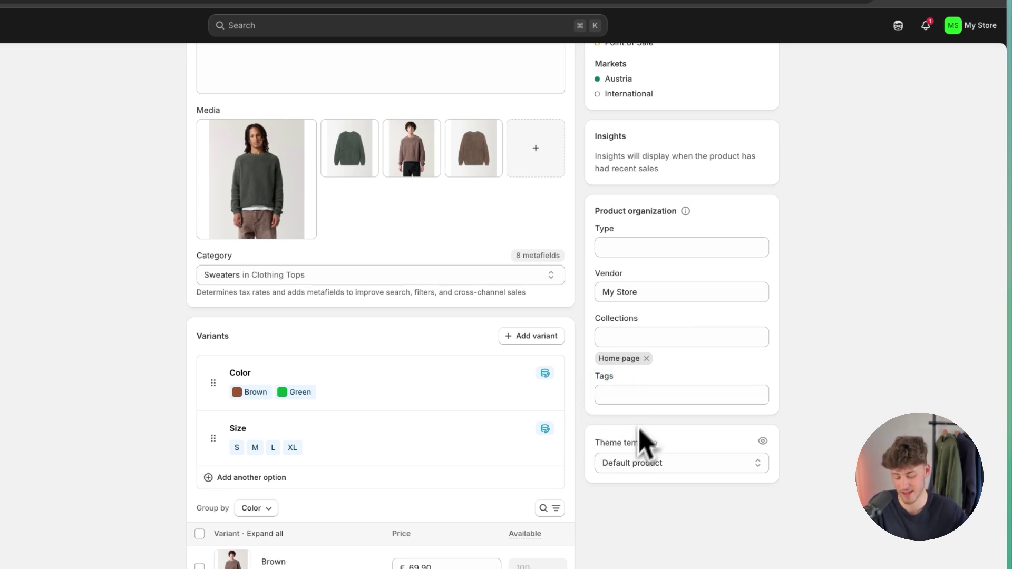
- Replace the vendor 'My Store' with a new vendor 'Ronning' and save the product
{"action": "left_click", "coordinate": [661, 298]}
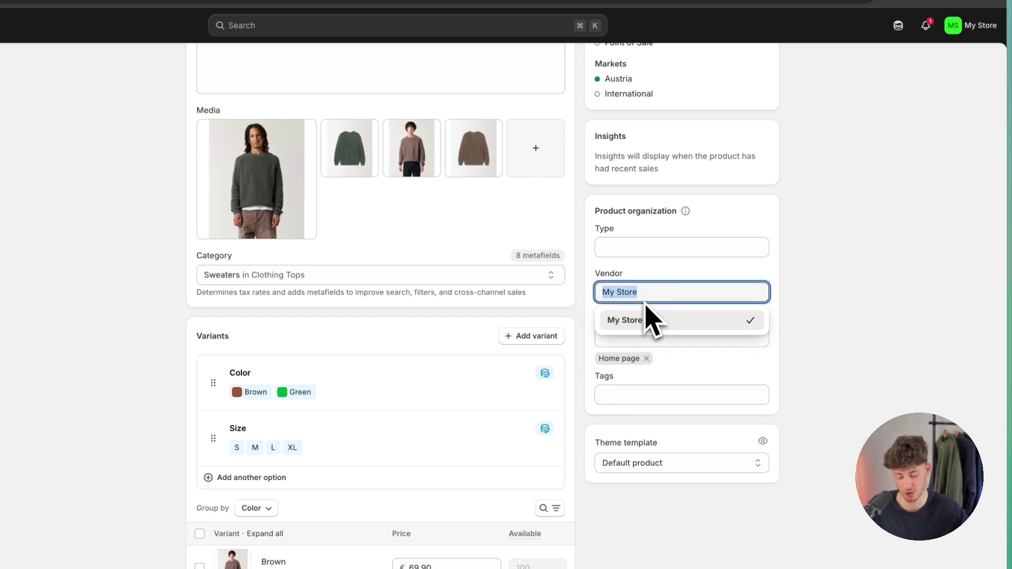
{"action": "key", "text": "BackSpace"}
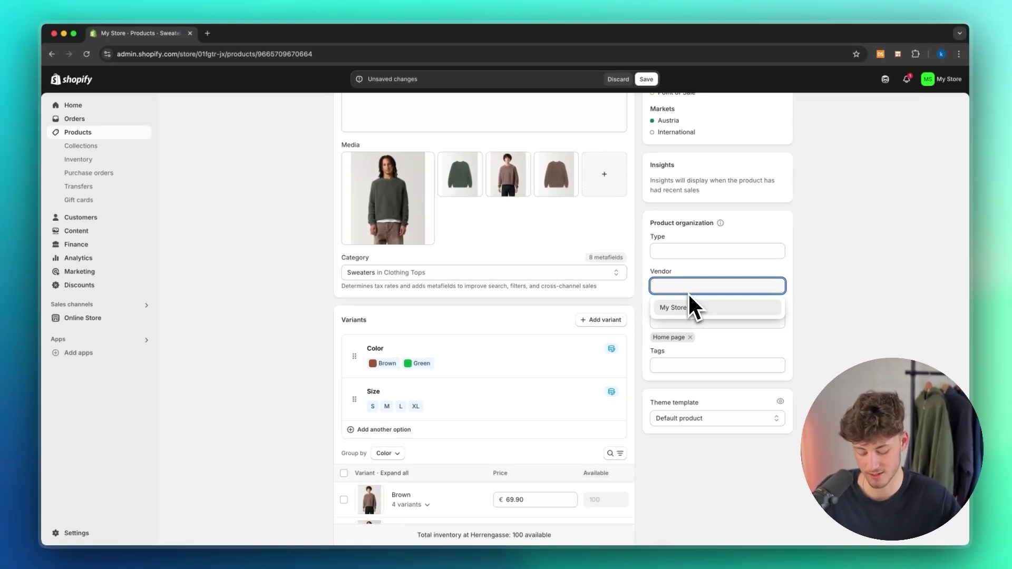
{"action": "type", "text": "Ronning"}
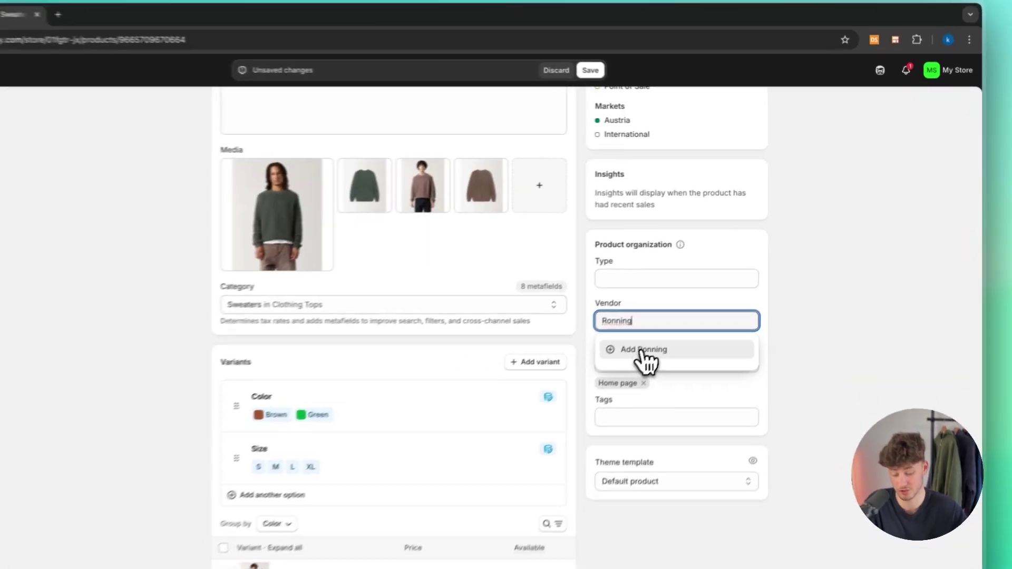
{"action": "left_click", "coordinate": [687, 313]}
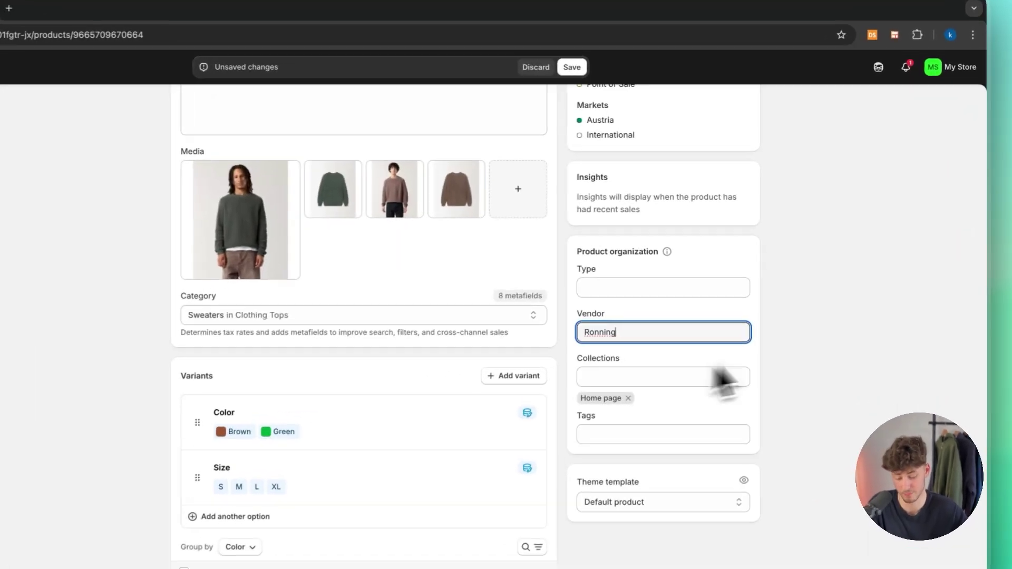
{"action": "scroll", "coordinate": [856, 258], "scroll_direction": "up", "scroll_amount": 10}
{"action": "left_click", "coordinate": [571, 67]}
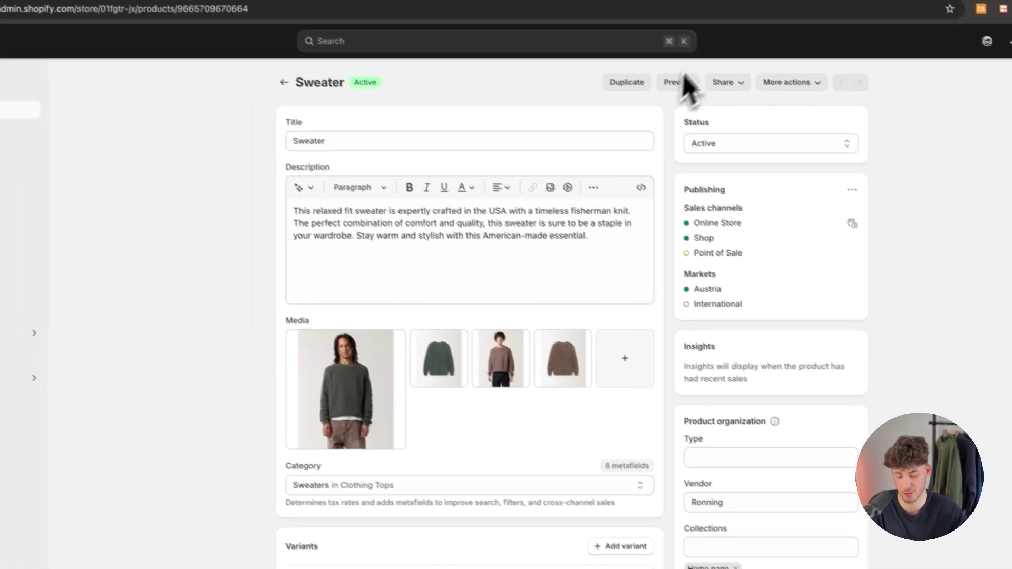
- Open the Sweater's product page in the storefront preview
{"action": "left_click", "coordinate": [579, 27]}
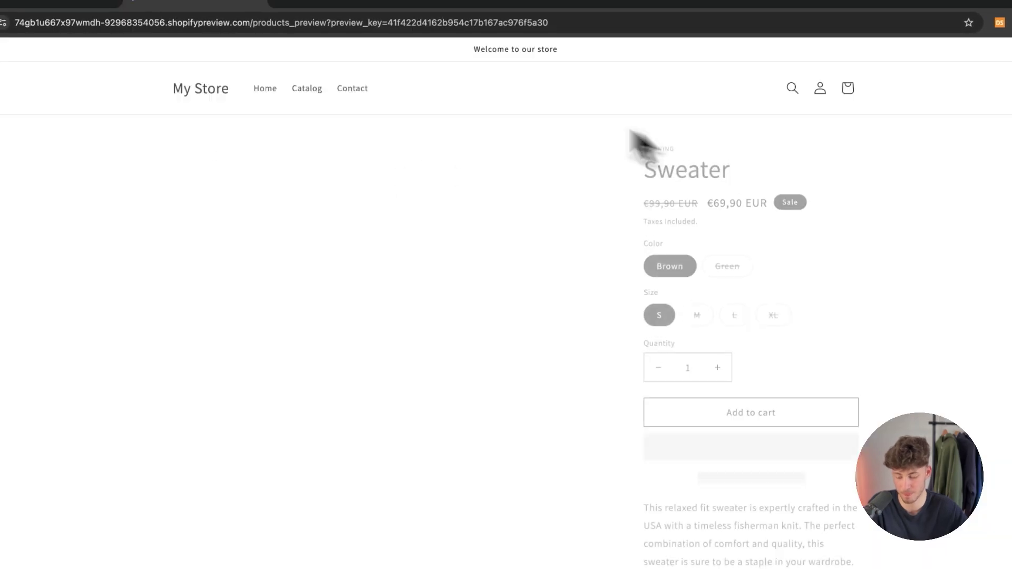
{"action": "scroll", "coordinate": [566, 359], "scroll_direction": "down", "scroll_amount": 3}
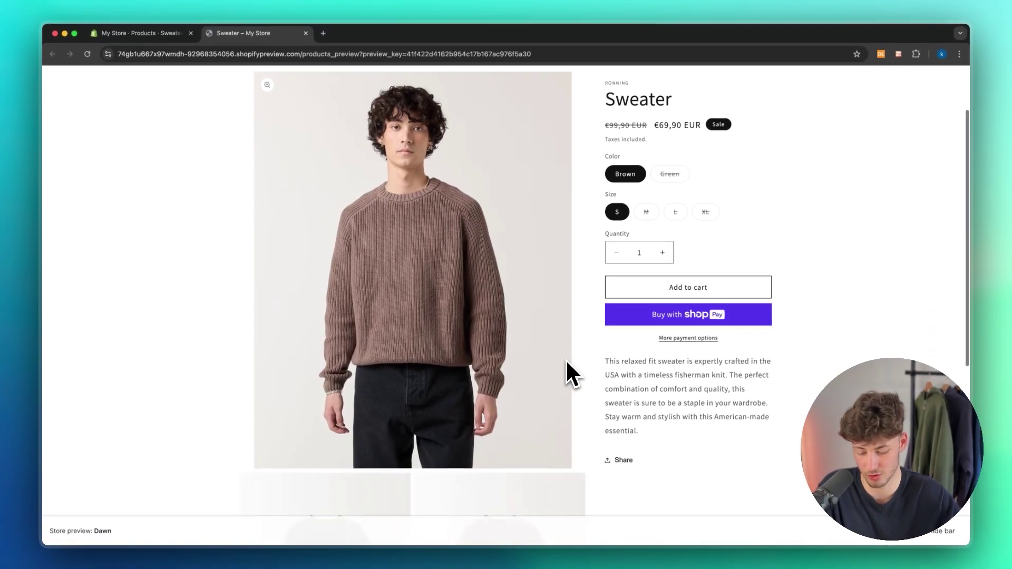
{"action": "scroll", "coordinate": [565, 359], "scroll_direction": "up", "scroll_amount": 3}
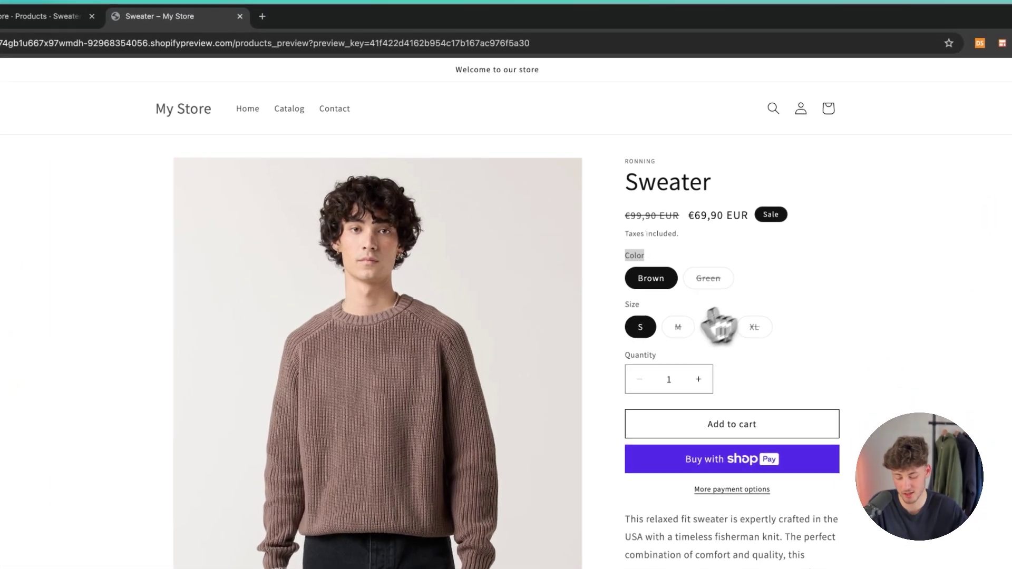
- Try size M, Green, Brown, then Green with size S to check the variant photos
{"action": "left_click", "coordinate": [646, 275]}
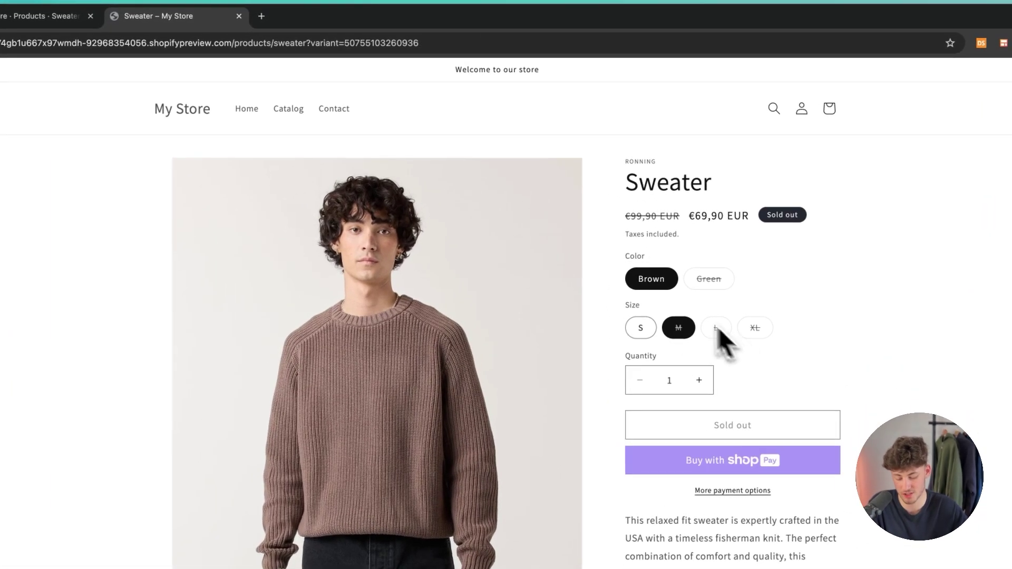
{"action": "left_click", "coordinate": [707, 282]}
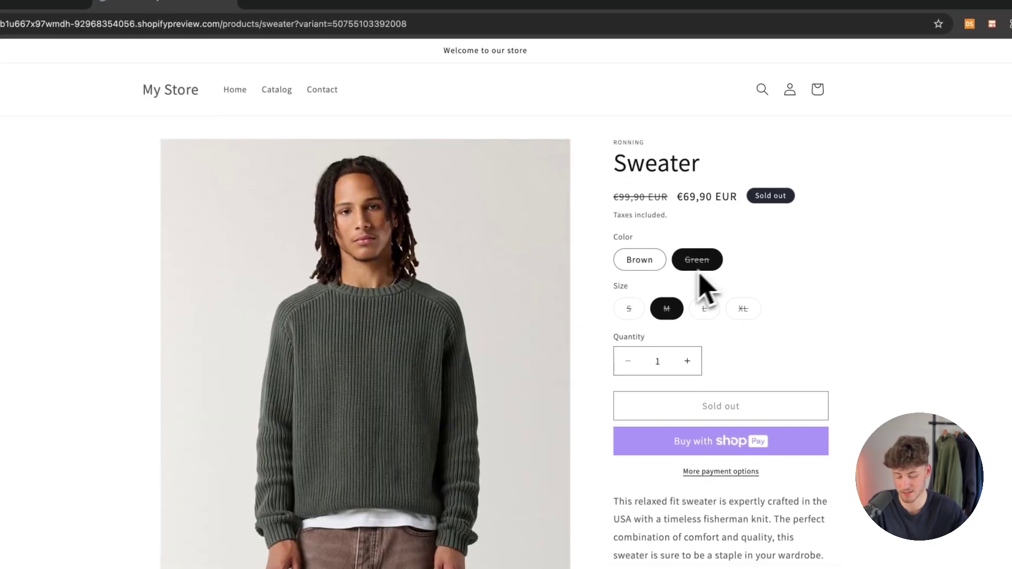
{"action": "left_click", "coordinate": [670, 282]}
{"action": "scroll", "coordinate": [413, 283], "scroll_direction": "down", "scroll_amount": 2}
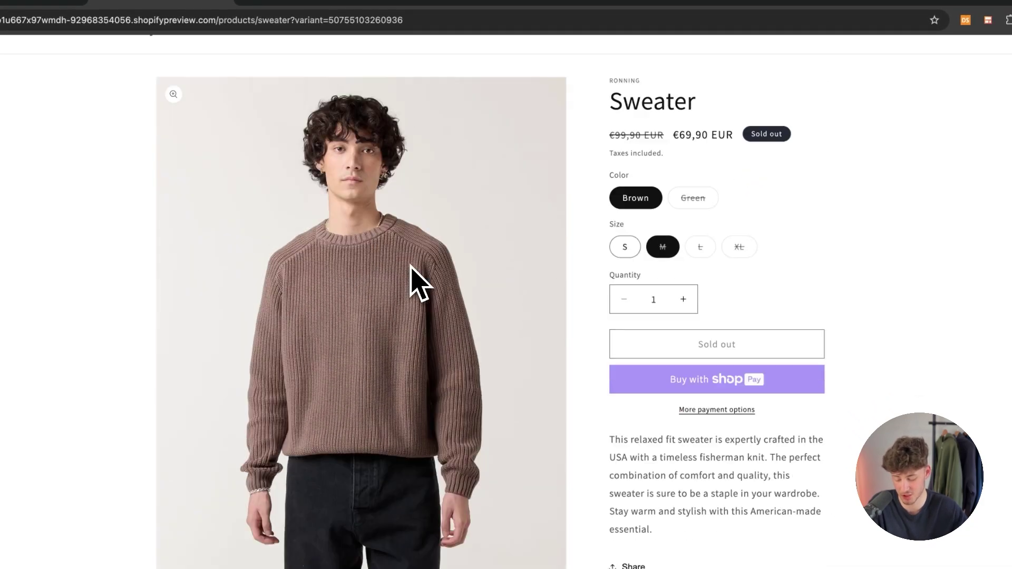
{"action": "scroll", "coordinate": [443, 278], "scroll_direction": "up", "scroll_amount": 3}
{"action": "left_click", "coordinate": [691, 259]}
{"action": "left_click", "coordinate": [624, 306]}
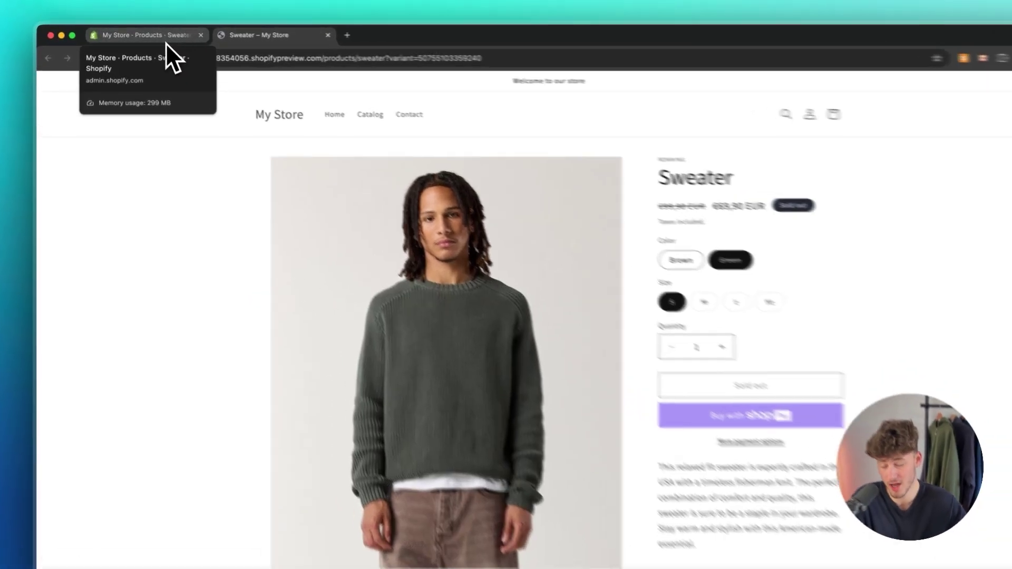
- Return to the Sweater product page in the Shopify admin's My Store · Products tab
{"action": "left_click", "coordinate": [160, 41]}
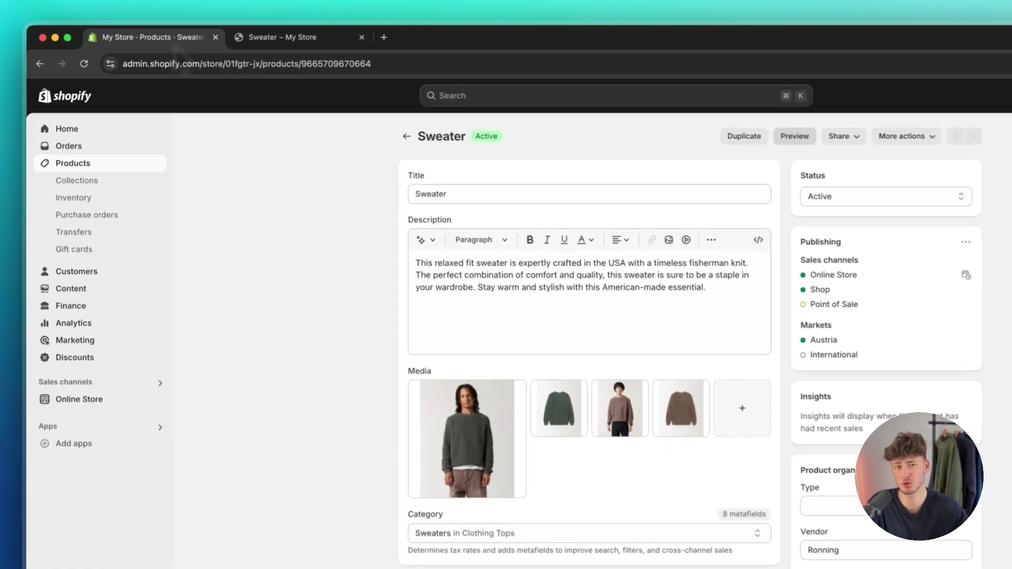